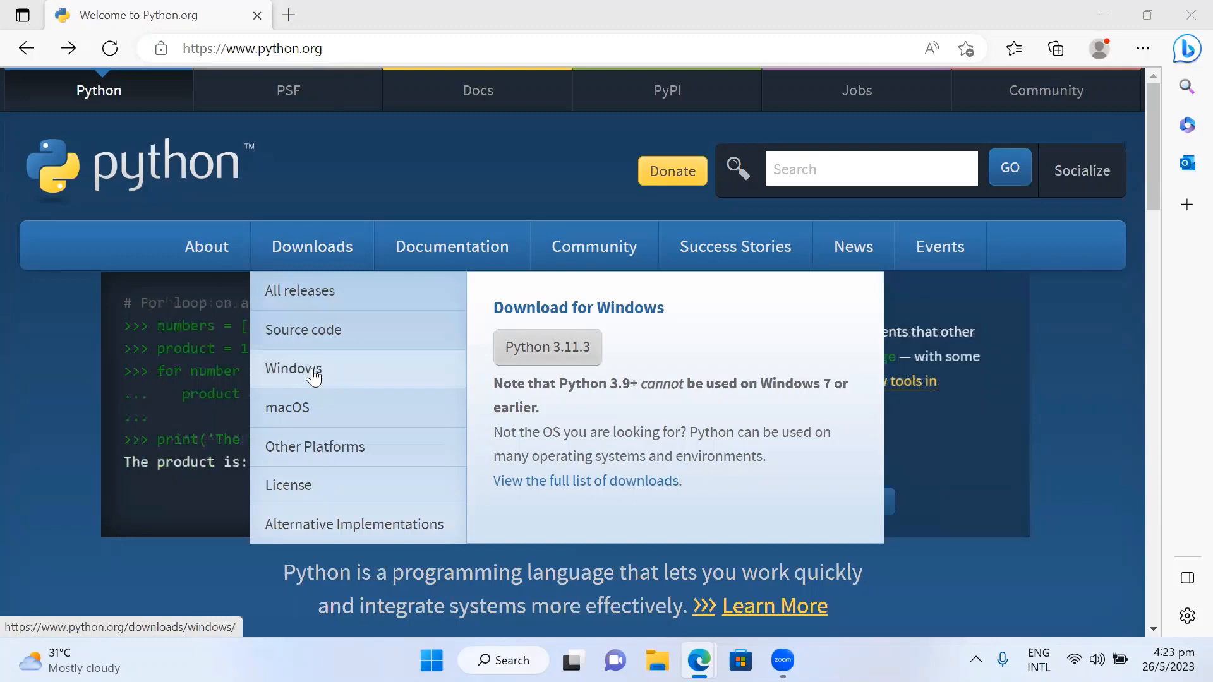
- Download the Windows installer (64-bit) for Python 3.10.11 from the Python Releases for Windows page
{"action": "left_click", "coordinate": [314, 375]}
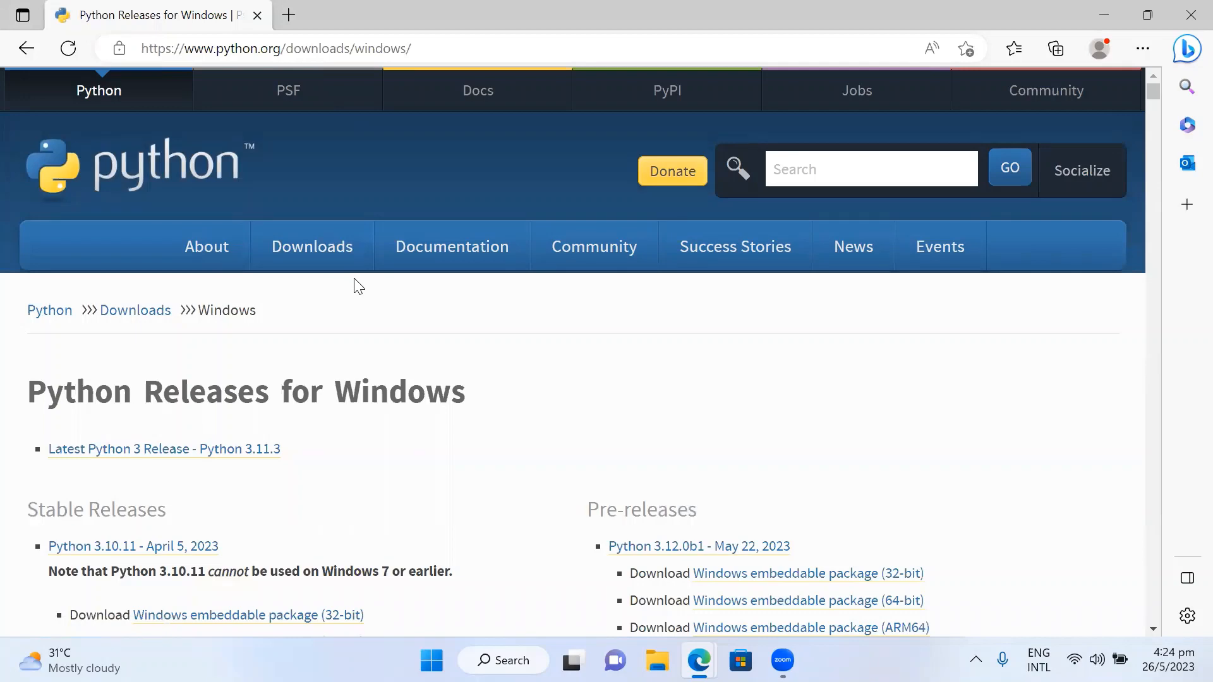
{"action": "scroll", "coordinate": [358, 286], "scroll_direction": "down", "scroll_amount": 1}
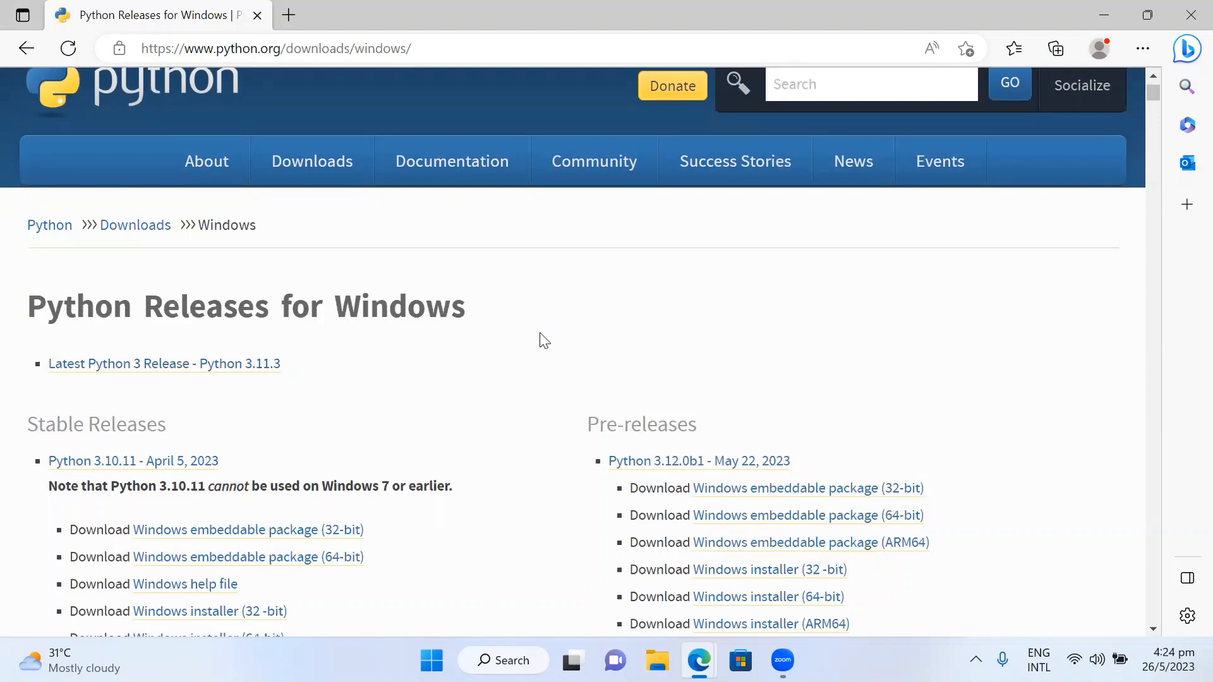
{"action": "scroll", "coordinate": [534, 345], "scroll_direction": "down", "scroll_amount": 1}
{"action": "scroll", "coordinate": [485, 373], "scroll_direction": "down", "scroll_amount": 1}
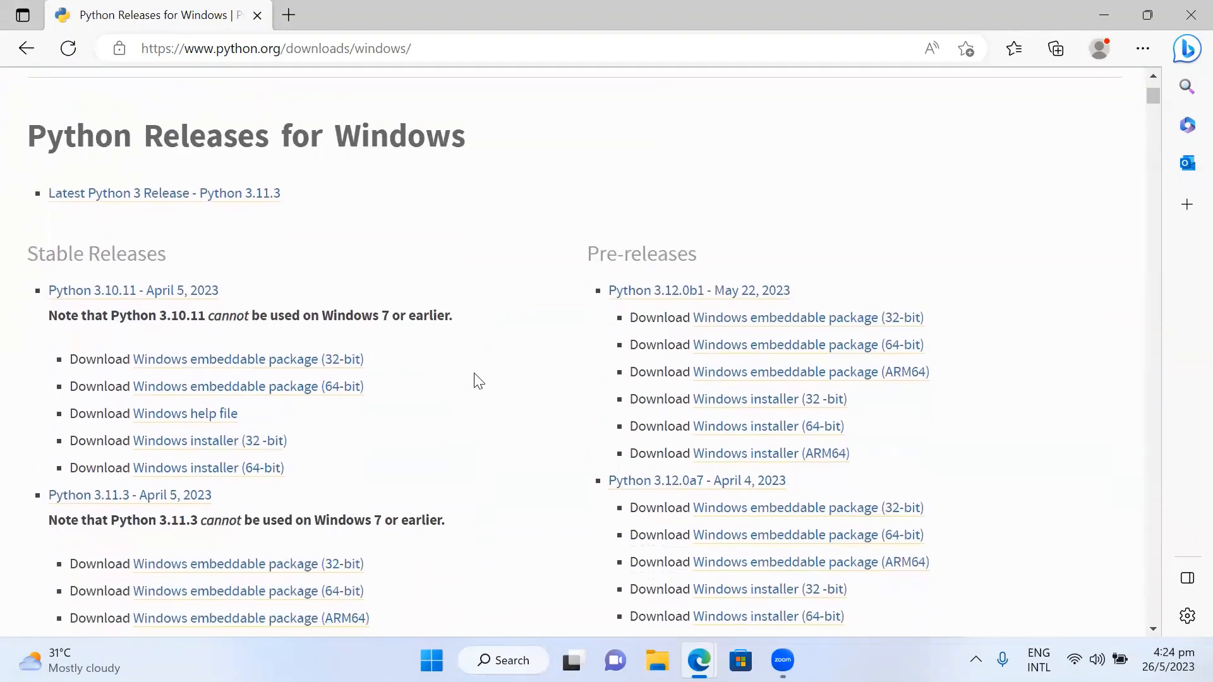
{"action": "left_click", "coordinate": [237, 469]}
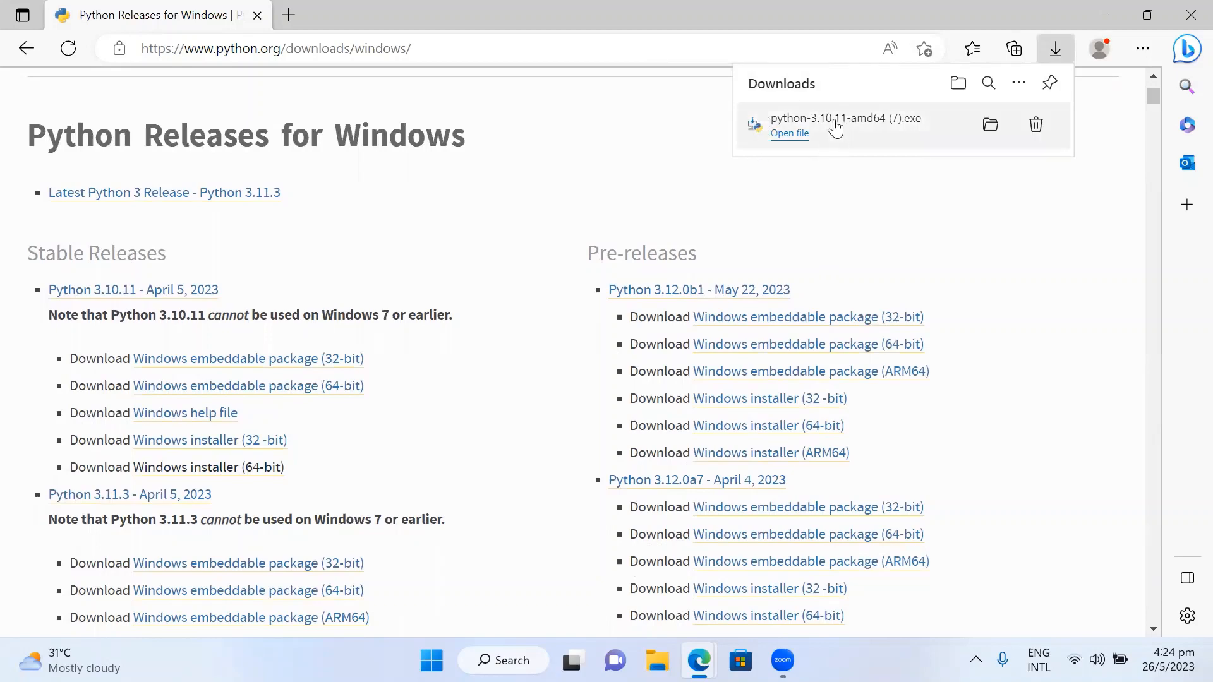
- Run the downloaded Python installer with Install Now and close setup when it completes
{"action": "left_click", "coordinate": [794, 142]}
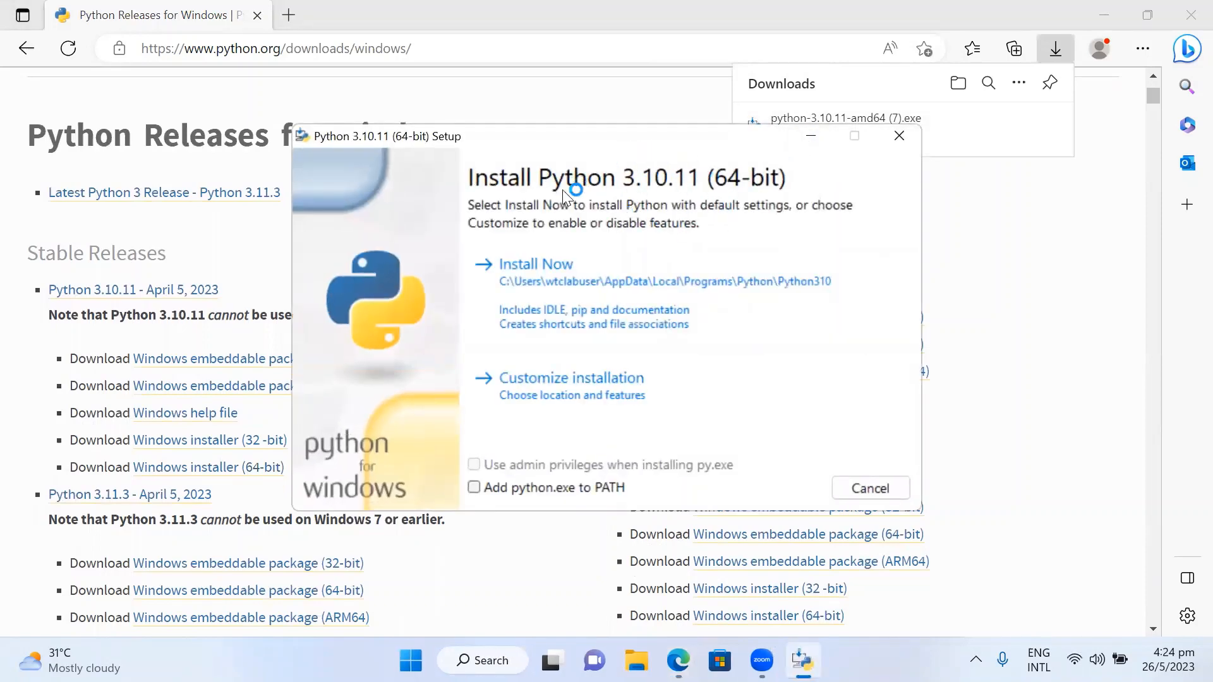
{"action": "left_click", "coordinate": [557, 278]}
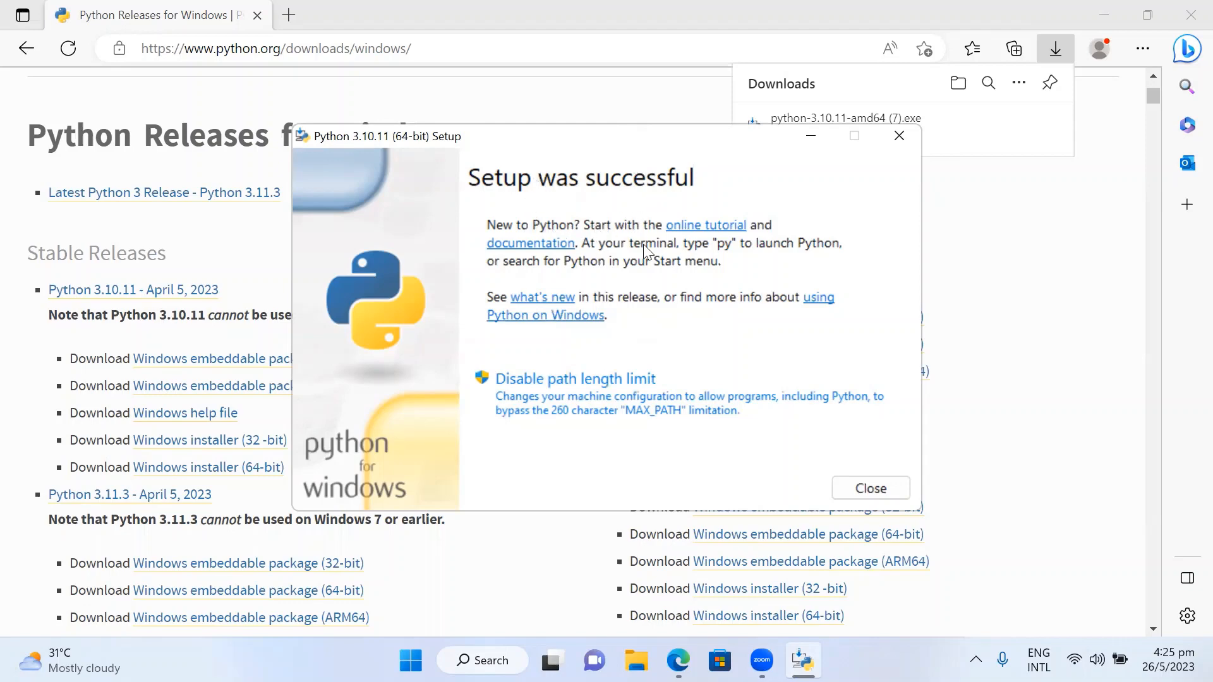
{"action": "left_click", "coordinate": [872, 489]}
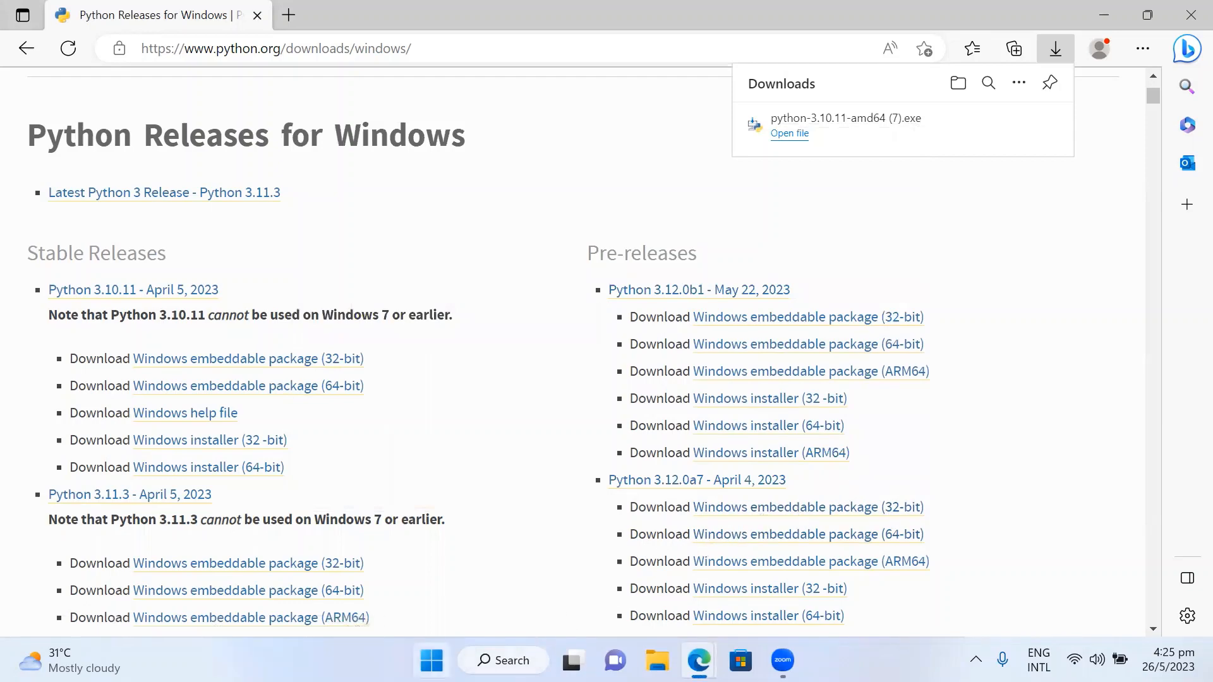
- Launch IDLE (Python 3.10 64-bit) from the Python 3.10 folder in the Start menu's apps list and maximize its window
{"action": "left_click", "coordinate": [432, 660]}
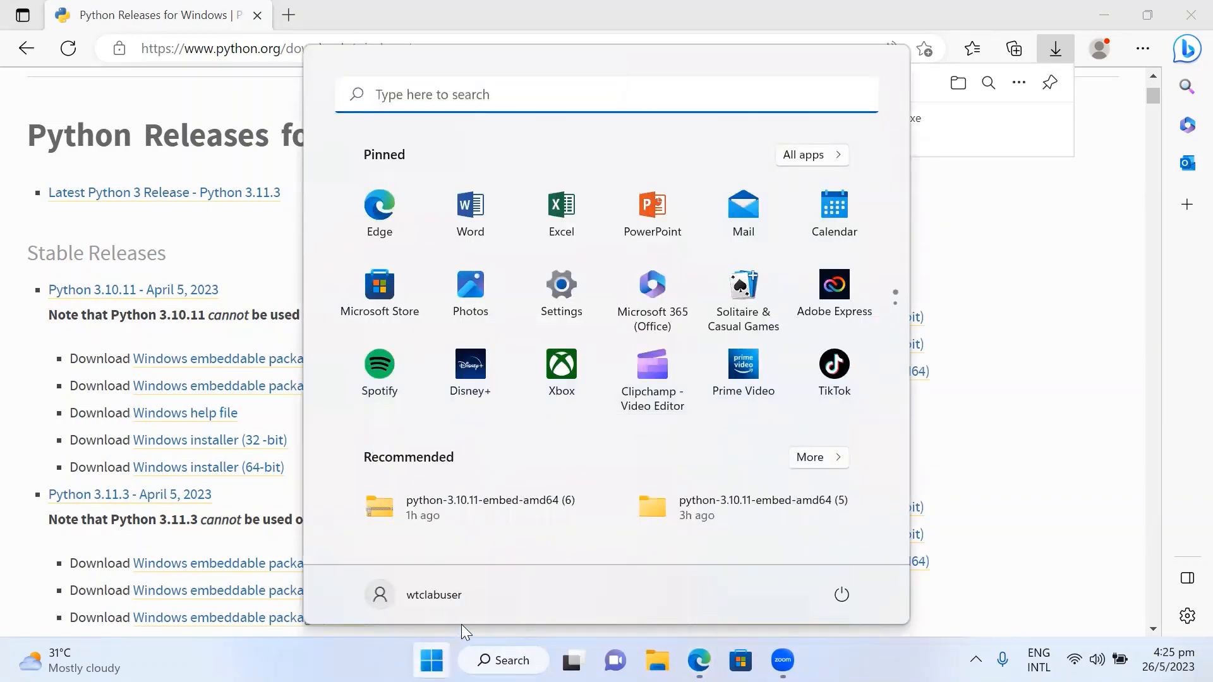
{"action": "left_click", "coordinate": [807, 159]}
{"action": "scroll", "coordinate": [525, 284], "scroll_direction": "down", "scroll_amount": 5}
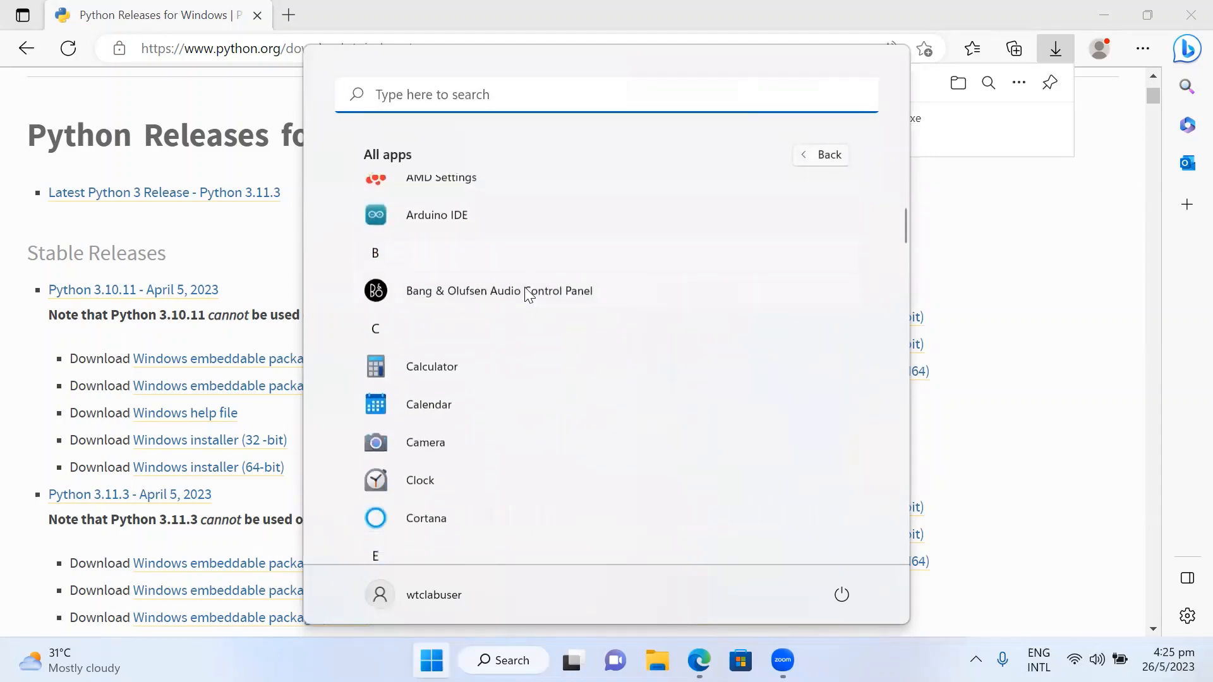
{"action": "scroll", "coordinate": [521, 341], "scroll_direction": "down", "scroll_amount": 15}
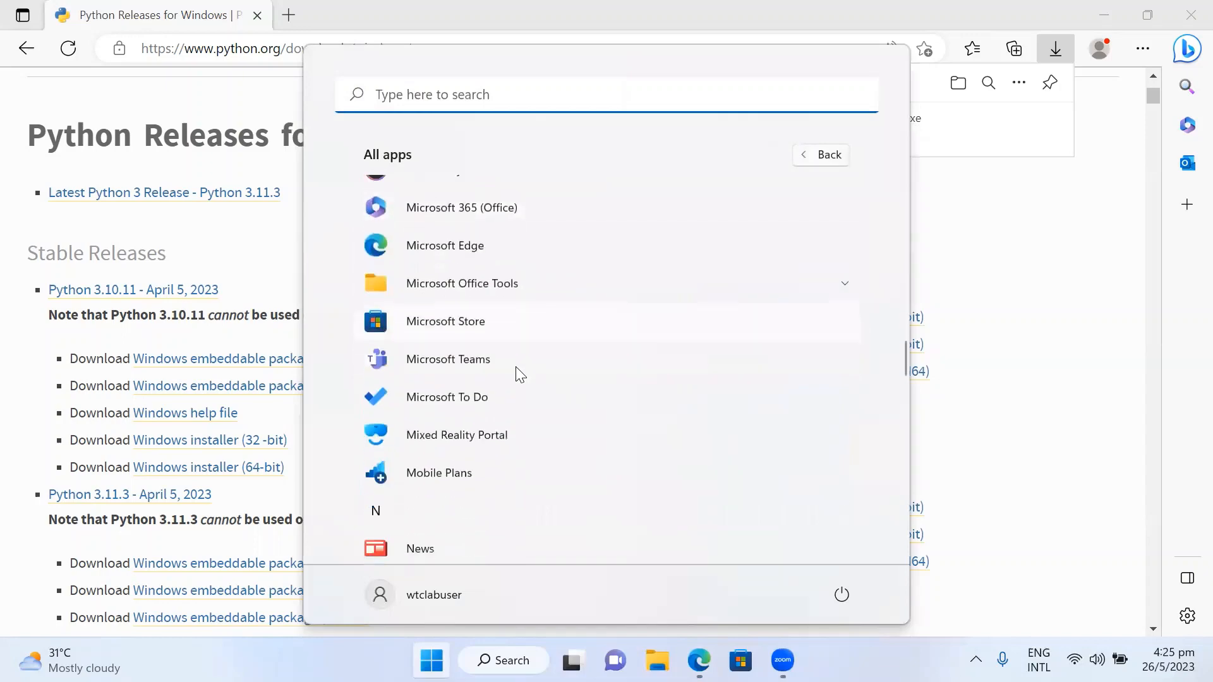
{"action": "scroll", "coordinate": [519, 373], "scroll_direction": "down", "scroll_amount": 3}
{"action": "scroll", "coordinate": [515, 376], "scroll_direction": "down", "scroll_amount": 4}
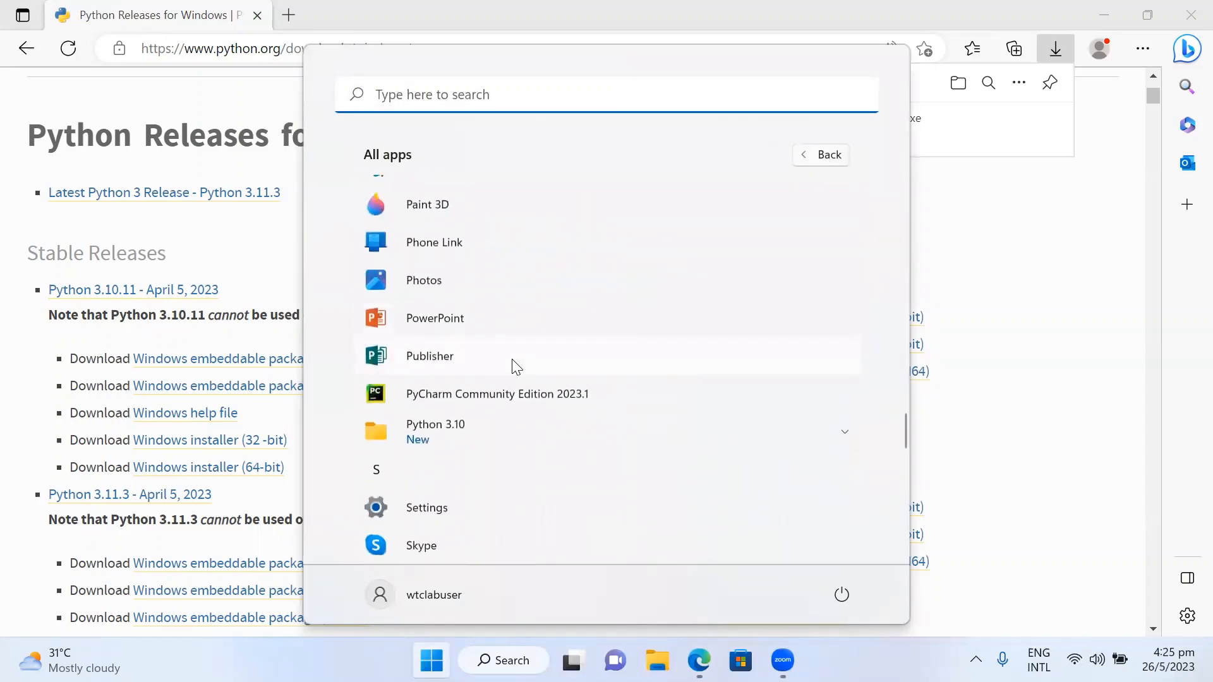
{"action": "left_click", "coordinate": [468, 435]}
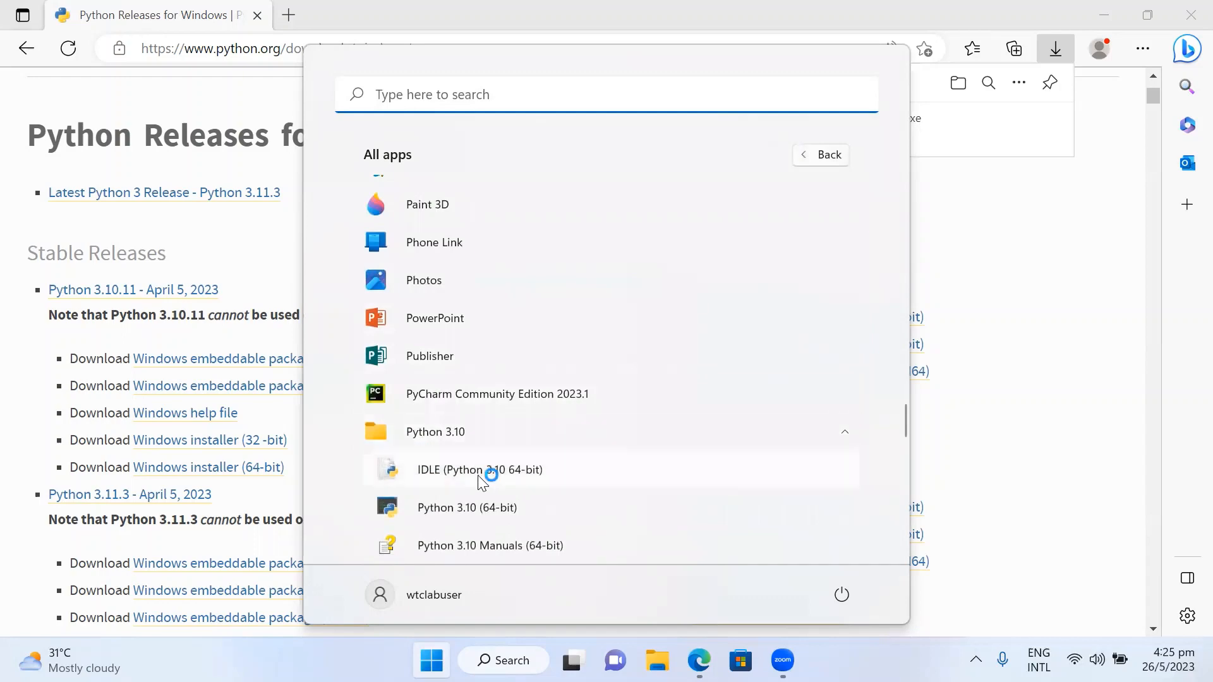
{"action": "left_click", "coordinate": [488, 474]}
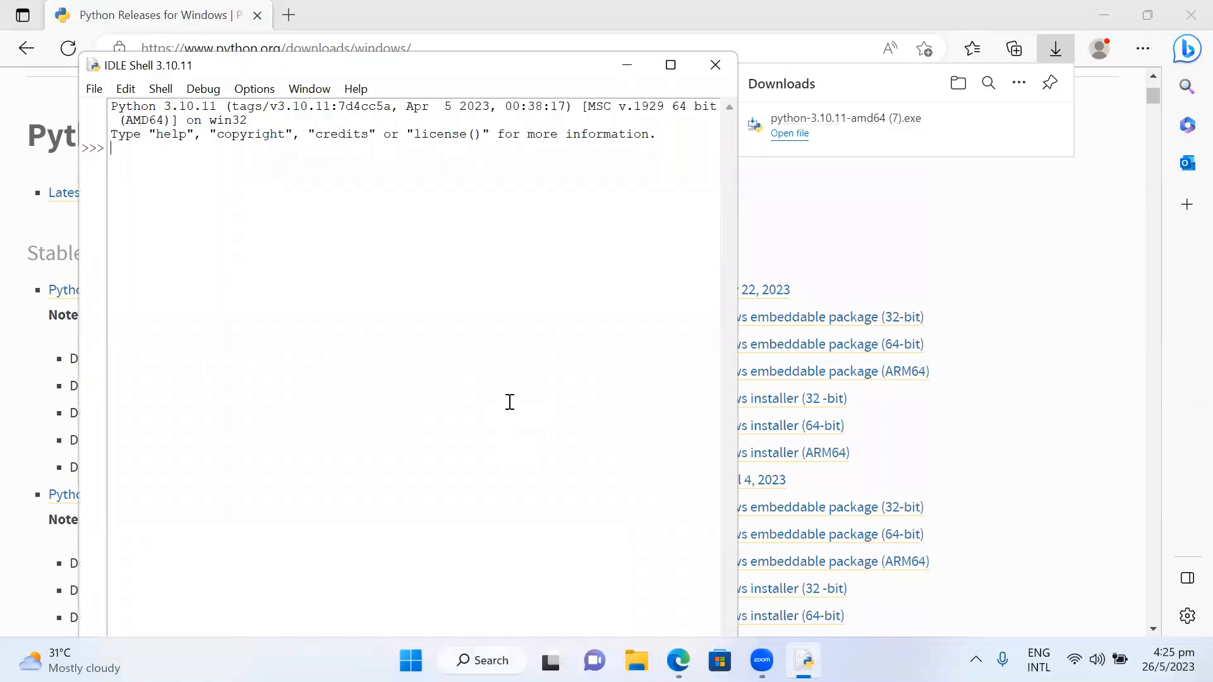
{"action": "left_click", "coordinate": [672, 66]}
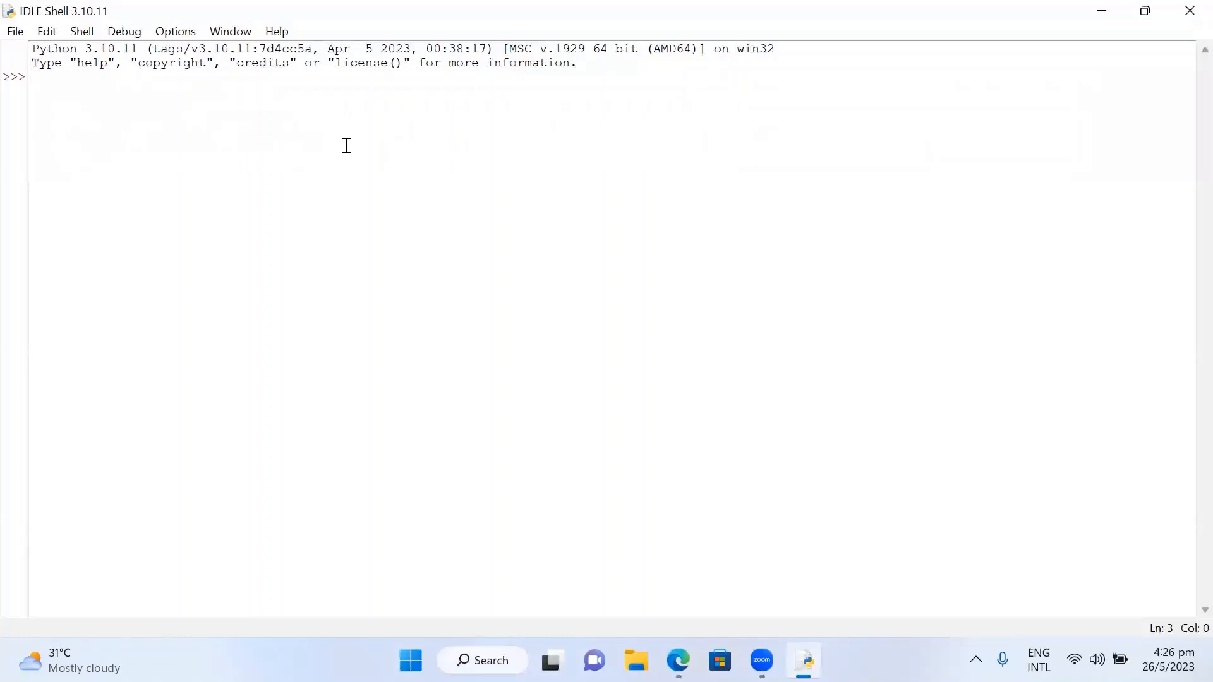
- Evaluate the expressions 1+1 and 2*2 in the IDLE shell
{"action": "type", "text": "1+1"}
{"action": "key", "text": "Return"}
{"action": "type", "text": "2*2"}
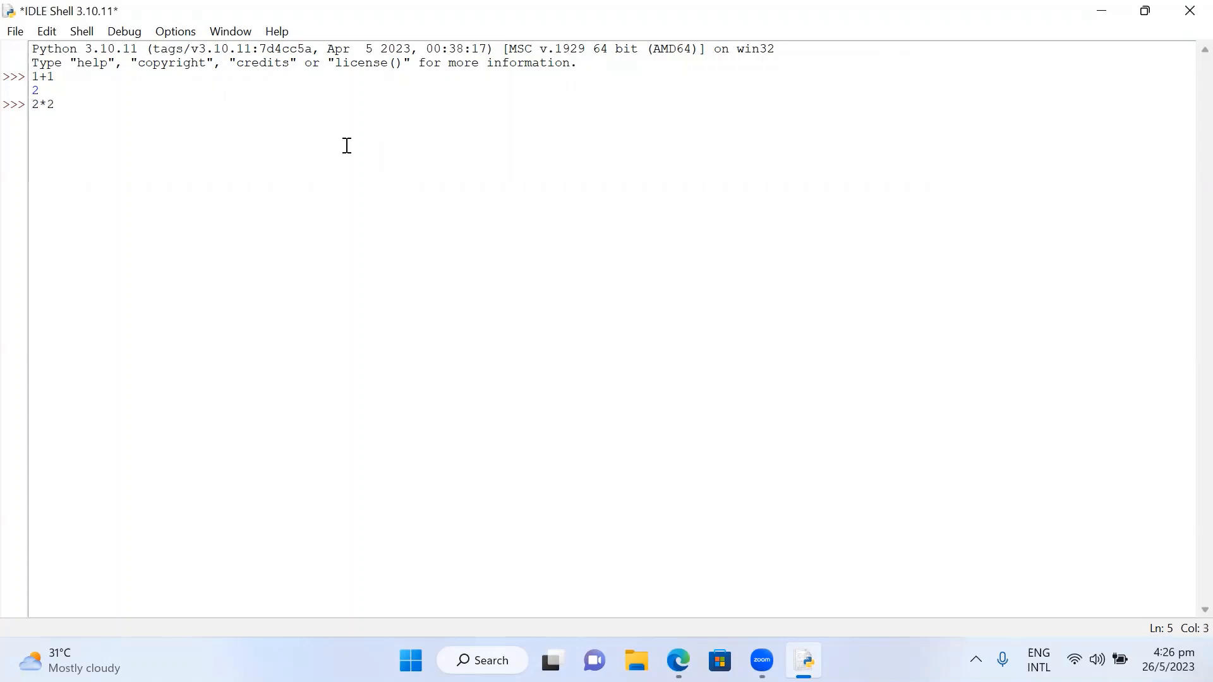
{"action": "key", "text": "Return"}
- Run print('Welcome to Technologies.discussion Channel') in the IDLE shell
{"action": "type", "text": "print("}
{"action": "type", "text": "'Welcome to"}
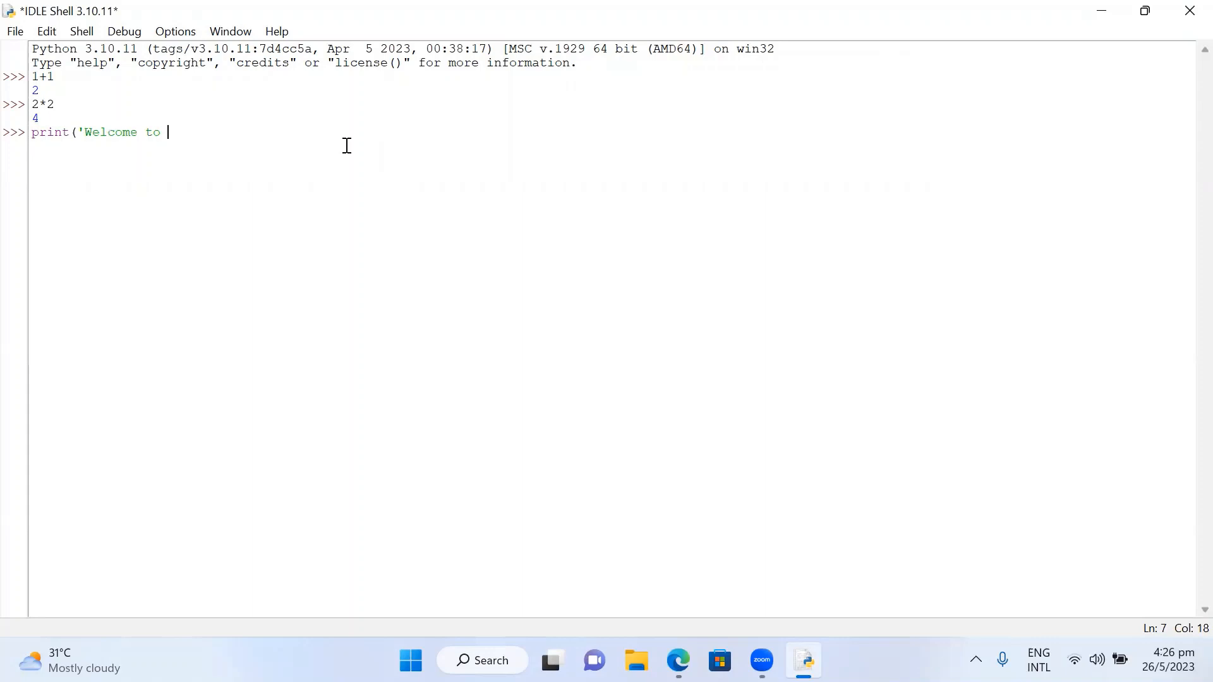
{"action": "type", "text": " Technologies.discus"}
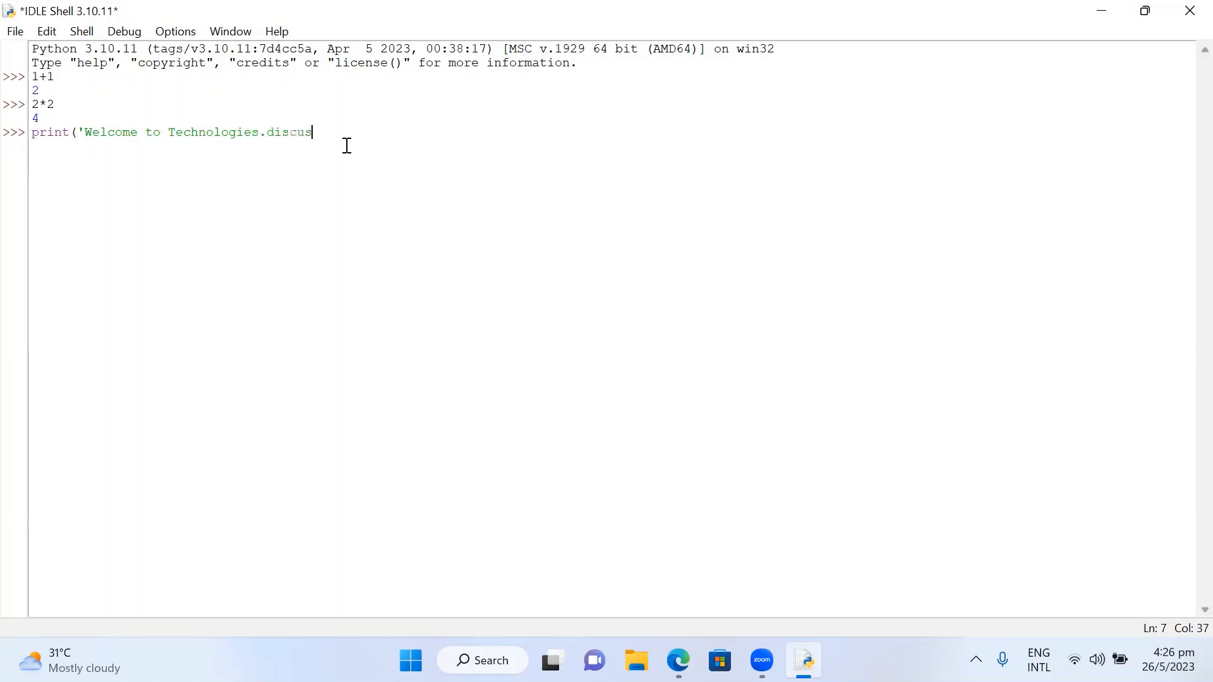
{"action": "type", "text": "sion Channel')"}
{"action": "key", "text": "Return"}
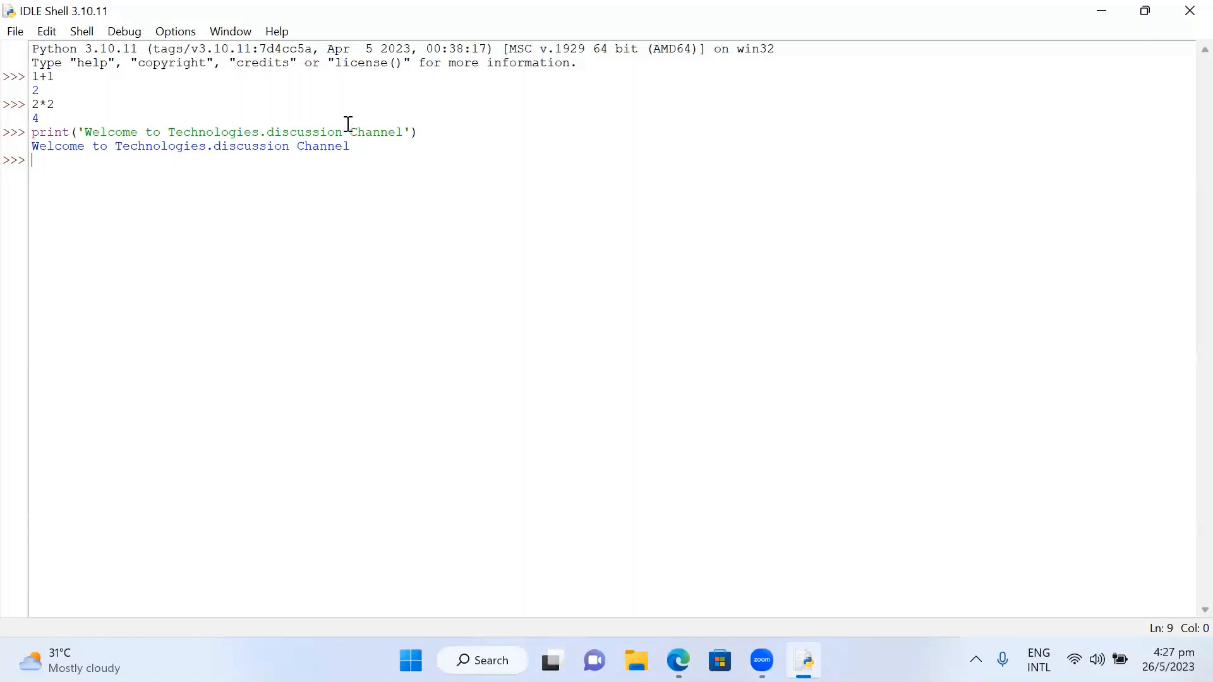
- Download the PyCharm Community Edition .exe from the JetBrains education page's Python section
{"action": "left_click", "coordinate": [627, 28]}
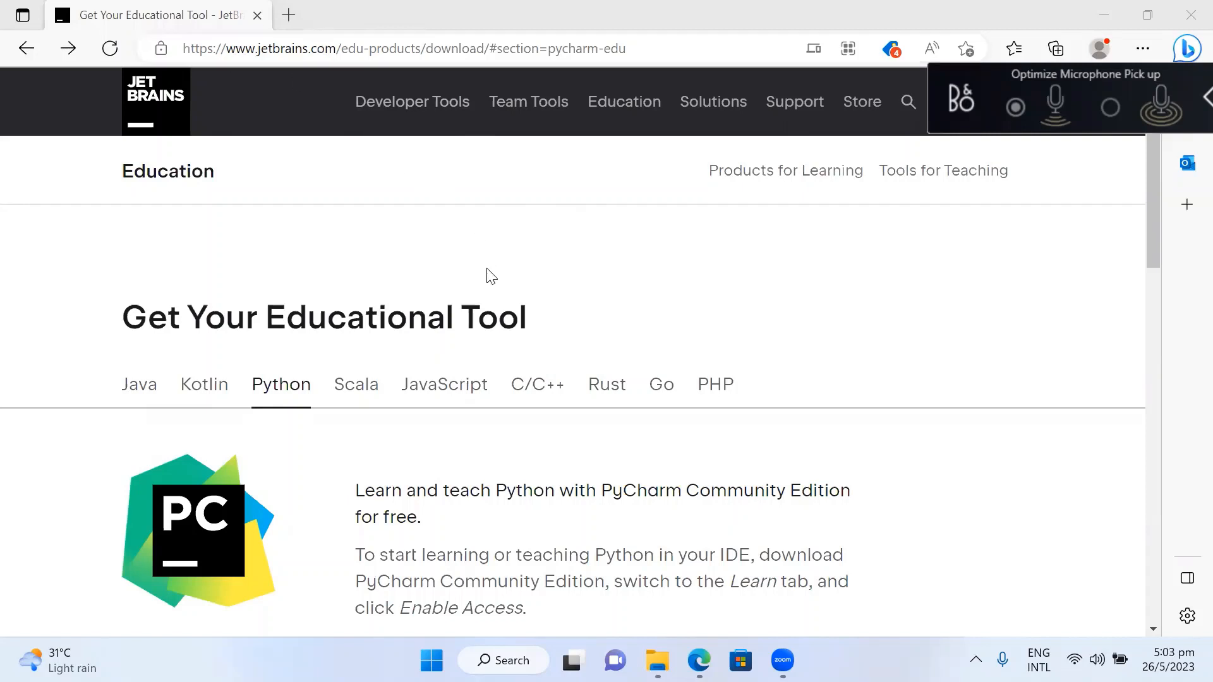
{"action": "scroll", "coordinate": [486, 271], "scroll_direction": "down", "scroll_amount": 3}
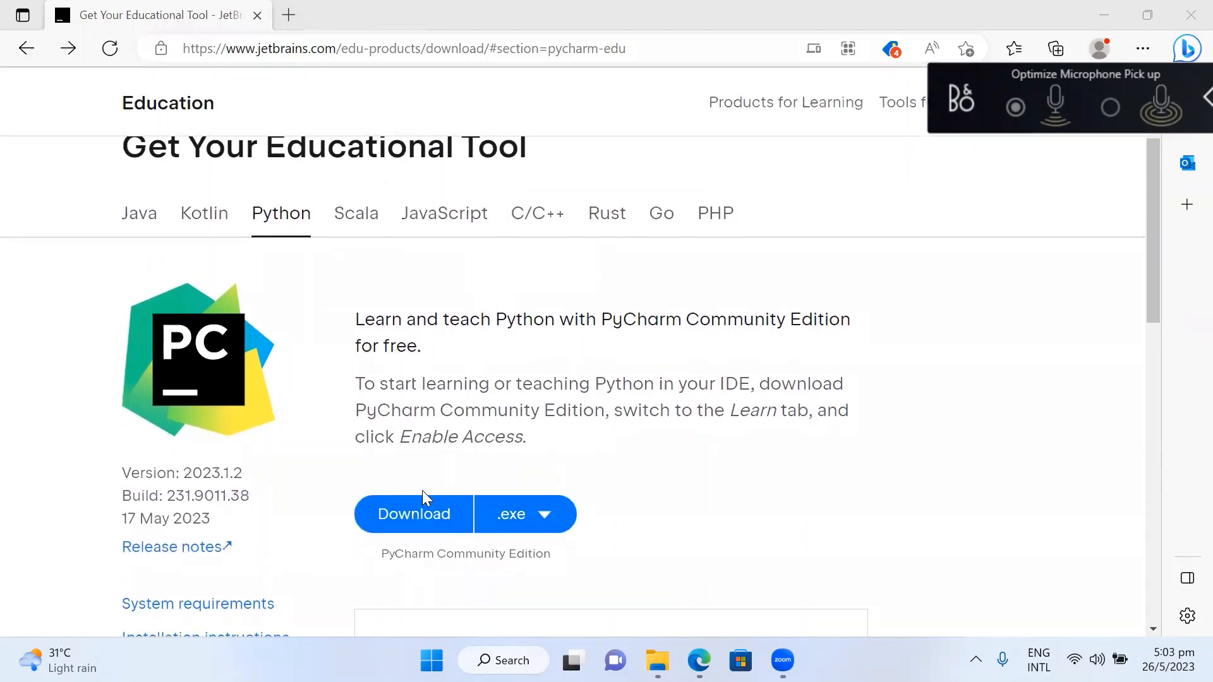
{"action": "left_click", "coordinate": [417, 522]}
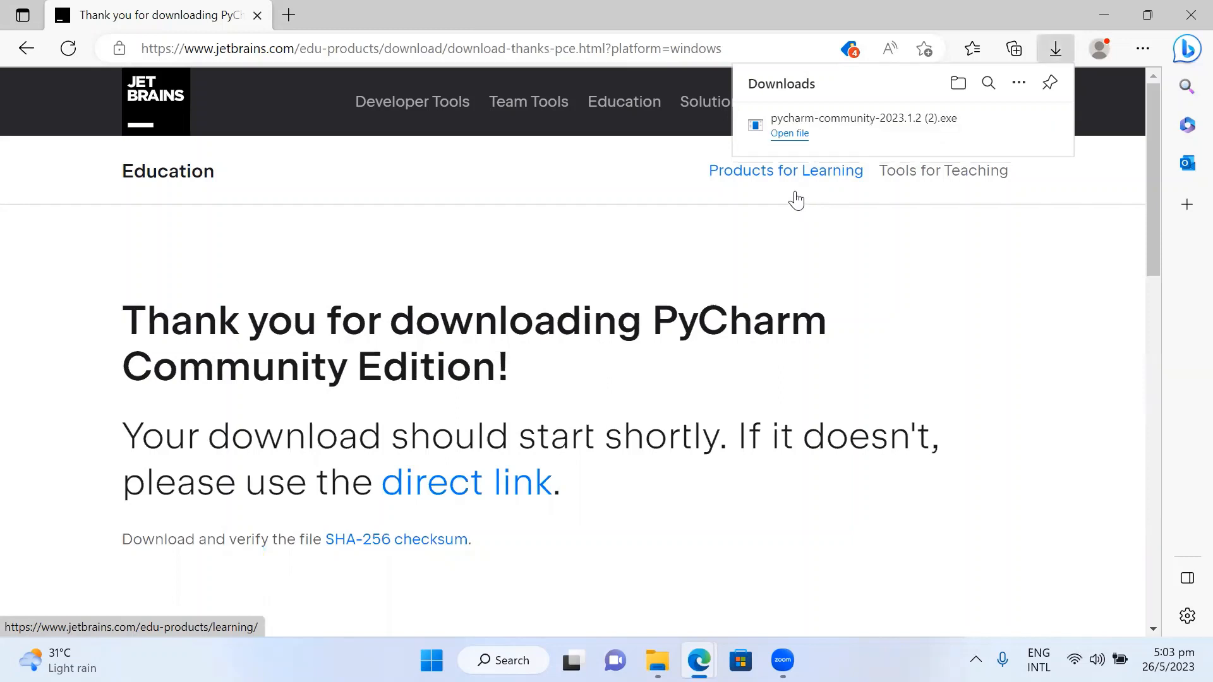
- Open the PyCharm installer and proceed past the welcome screen with the default destination folder
{"action": "left_click", "coordinate": [785, 134]}
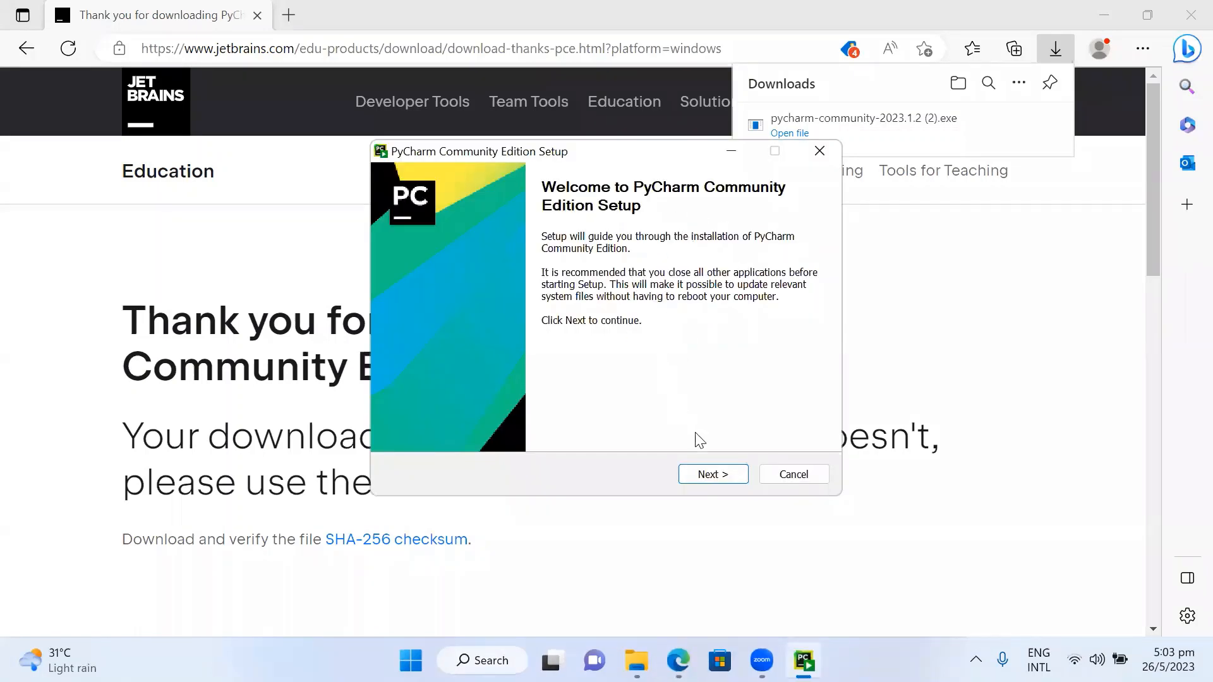
{"action": "left_click", "coordinate": [714, 481]}
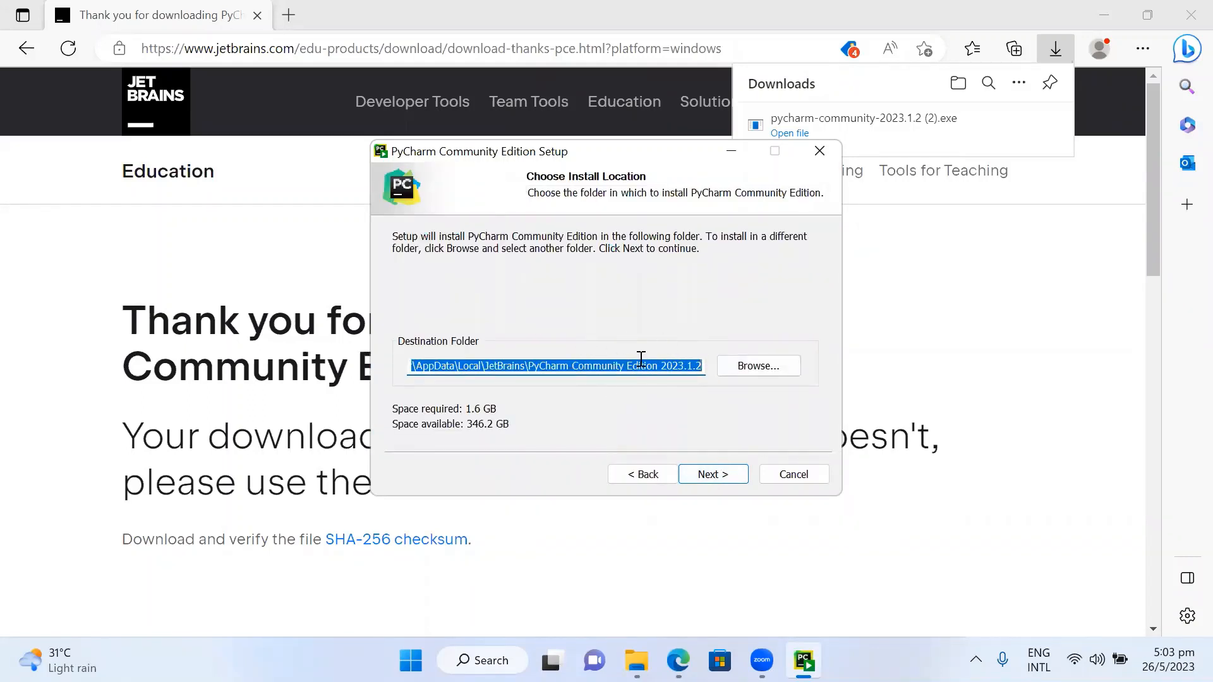
{"action": "left_click", "coordinate": [724, 479]}
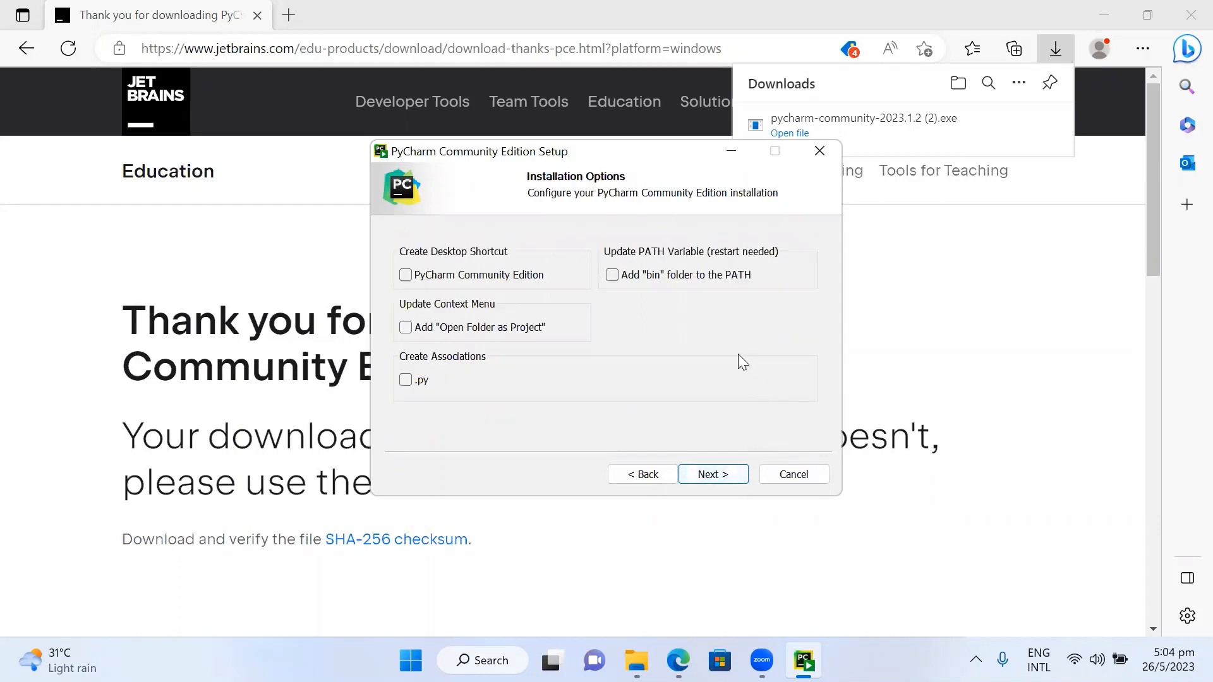
- Enable the PyCharm Community Edition desktop shortcut and .py association, then install using the JetBrains Start menu folder
{"action": "left_click", "coordinate": [406, 275]}
{"action": "left_click", "coordinate": [406, 381]}
{"action": "left_click", "coordinate": [716, 476]}
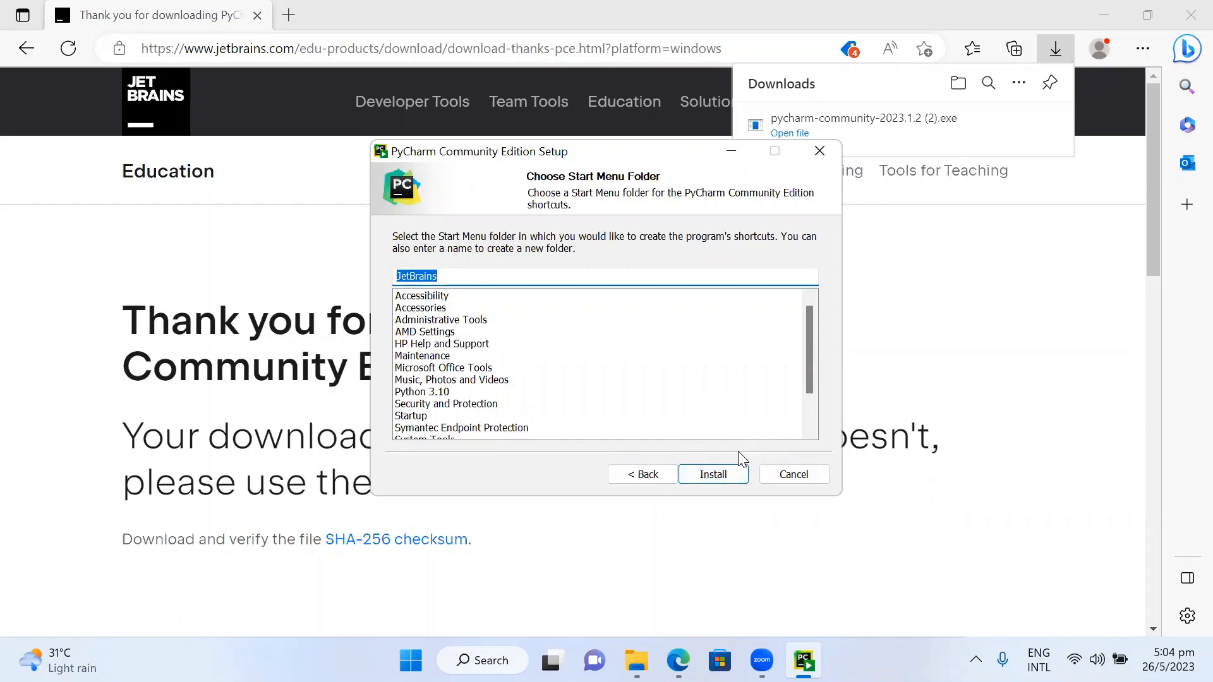
{"action": "left_click", "coordinate": [713, 475]}
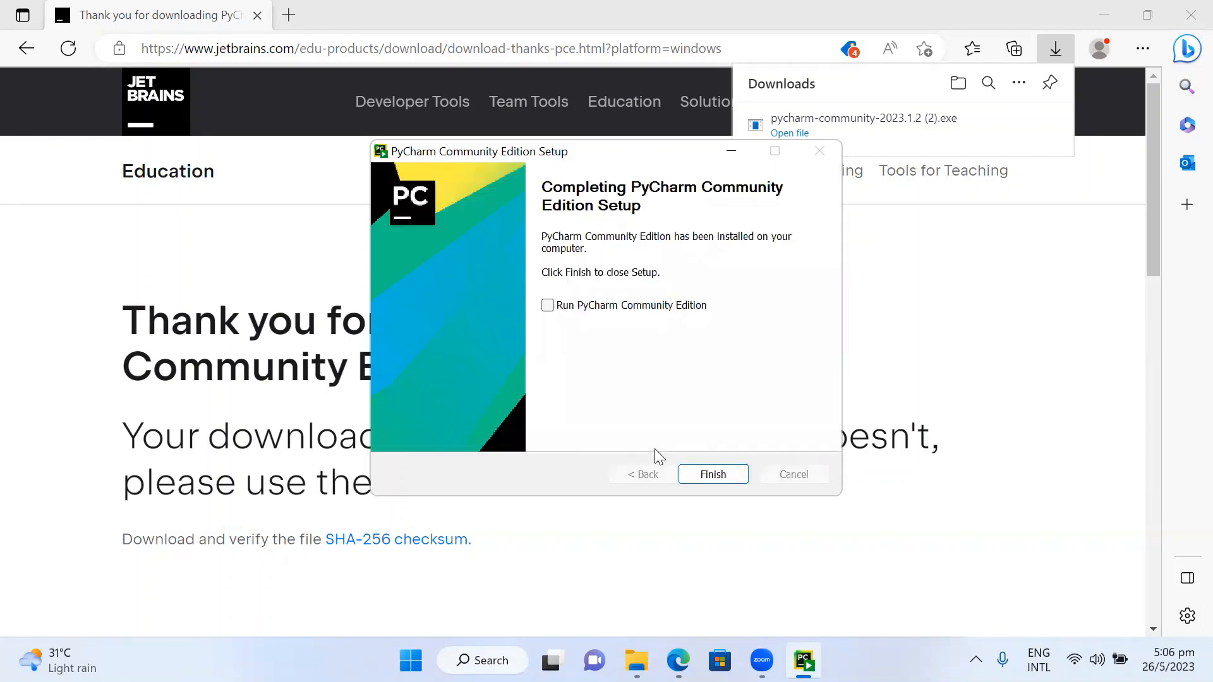
- Finish setup with Run PyCharm Community Edition enabled, and close the Tip of the Day
{"action": "left_click", "coordinate": [548, 306]}
{"action": "left_click", "coordinate": [720, 478]}
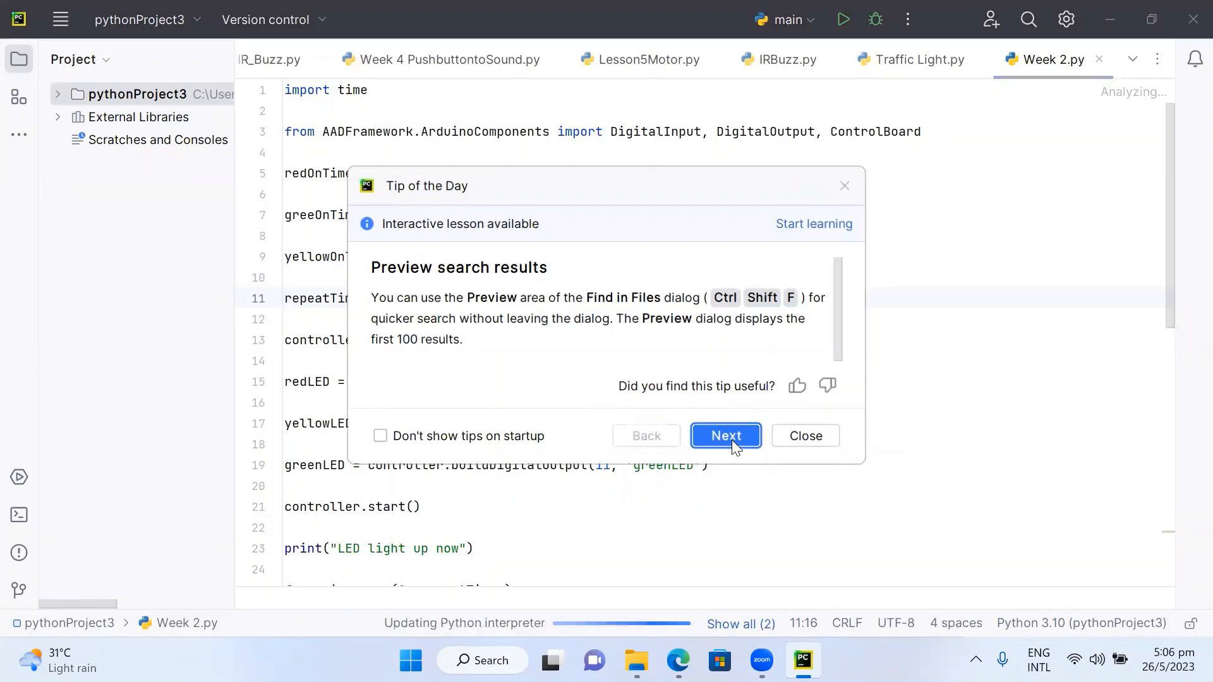
{"action": "left_click", "coordinate": [797, 437]}
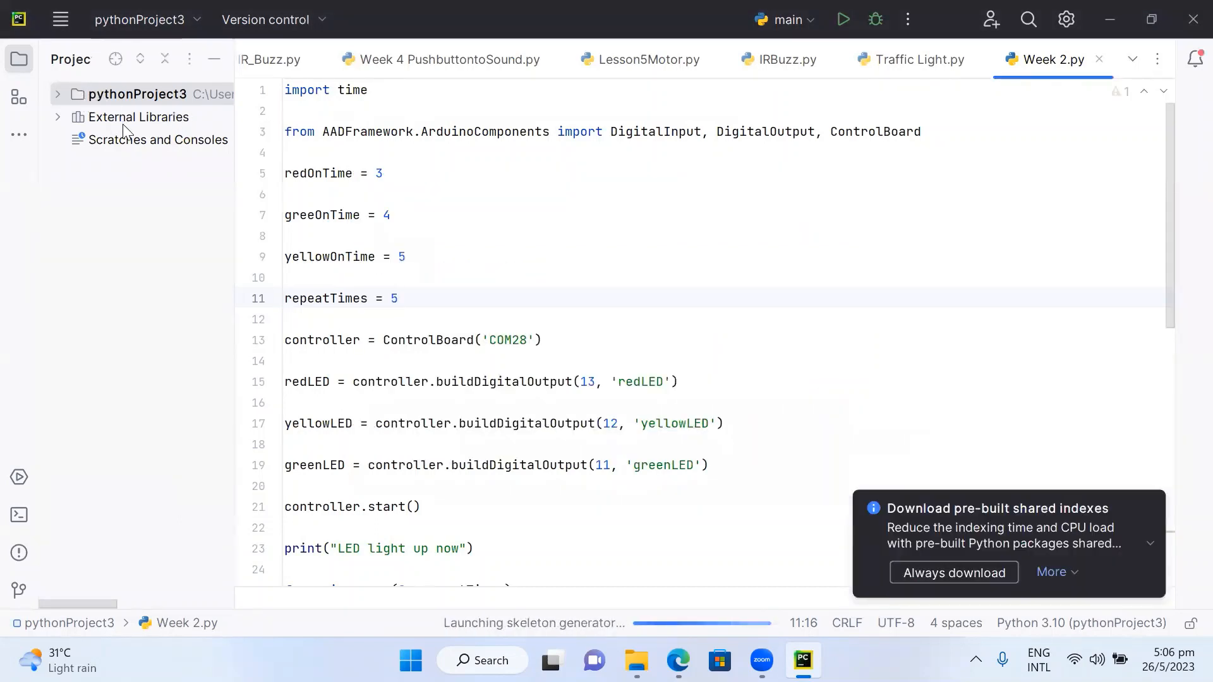
- Create a new project pythonProject5 with a new Virtualenv environment on the Python310 interpreter, opening it in this window
{"action": "left_click", "coordinate": [62, 19]}
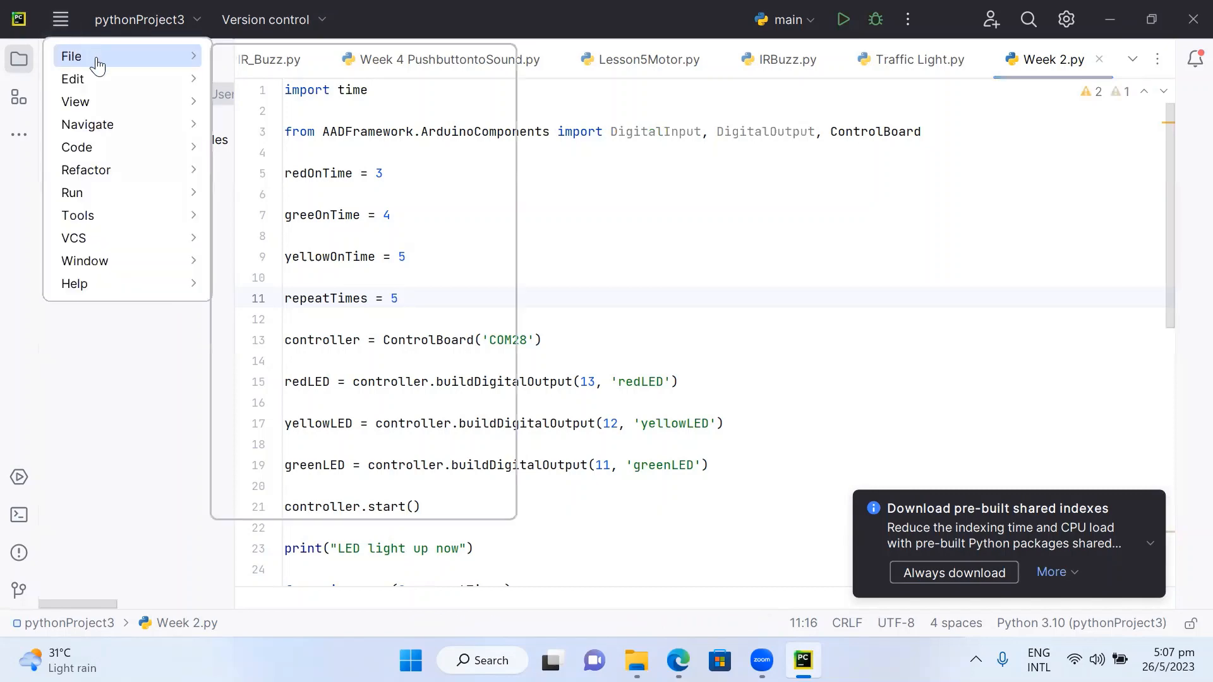
{"action": "mouse_move", "coordinate": [101, 64]}
{"action": "left_click", "coordinate": [308, 66]}
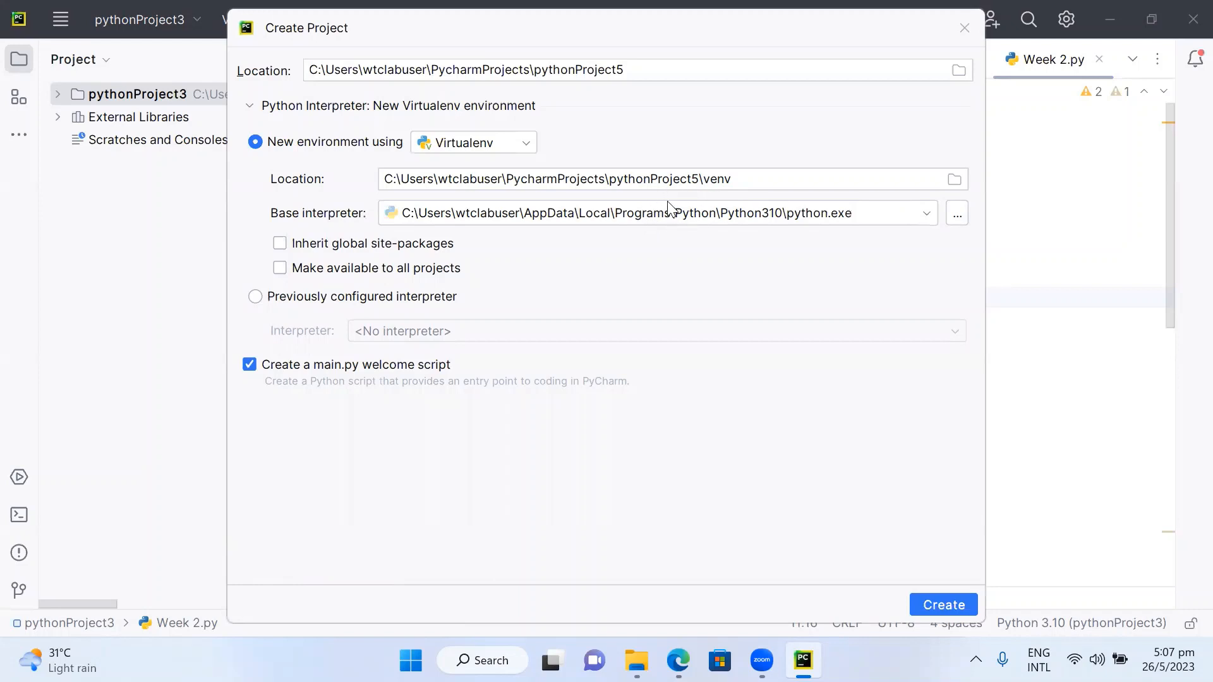
{"action": "left_click", "coordinate": [934, 607]}
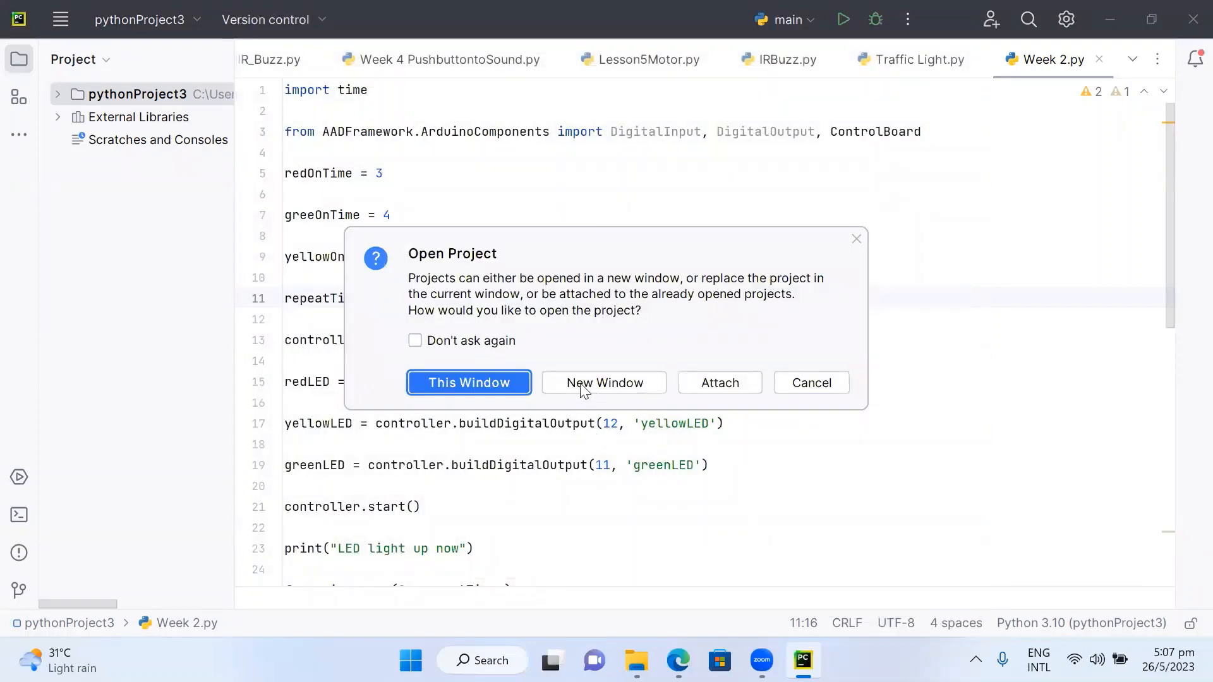
{"action": "left_click", "coordinate": [490, 381]}
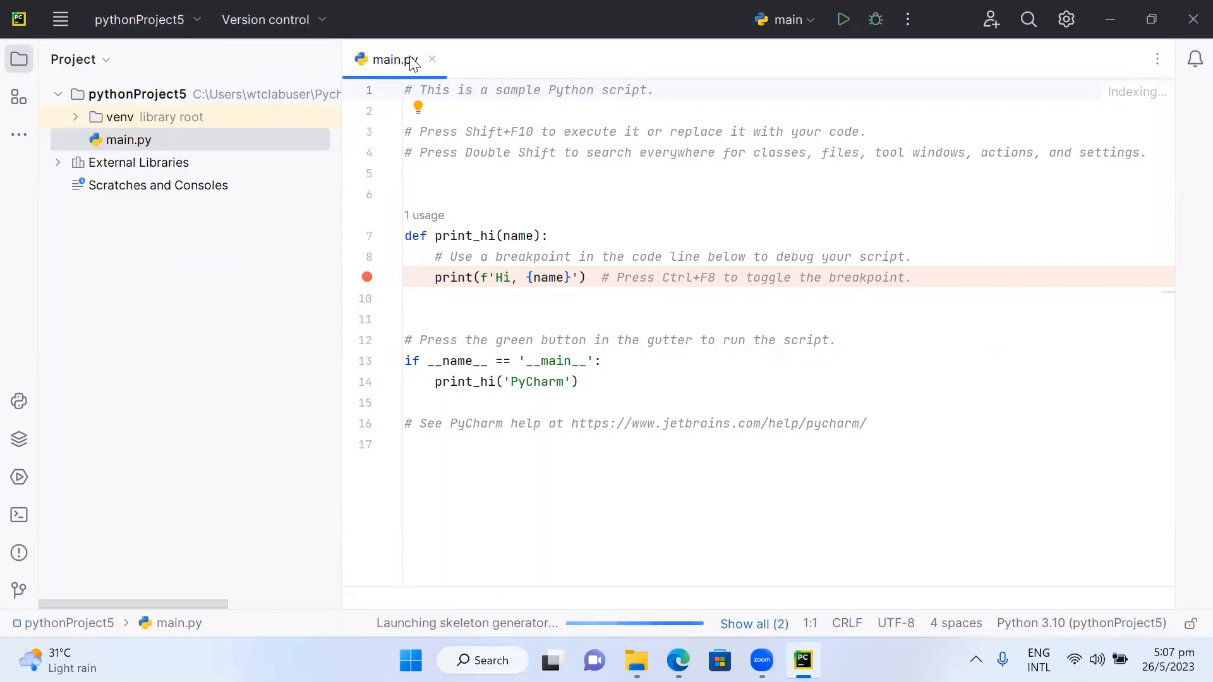
- Add a new Python file named Myself to the project
{"action": "left_click", "coordinate": [64, 21]}
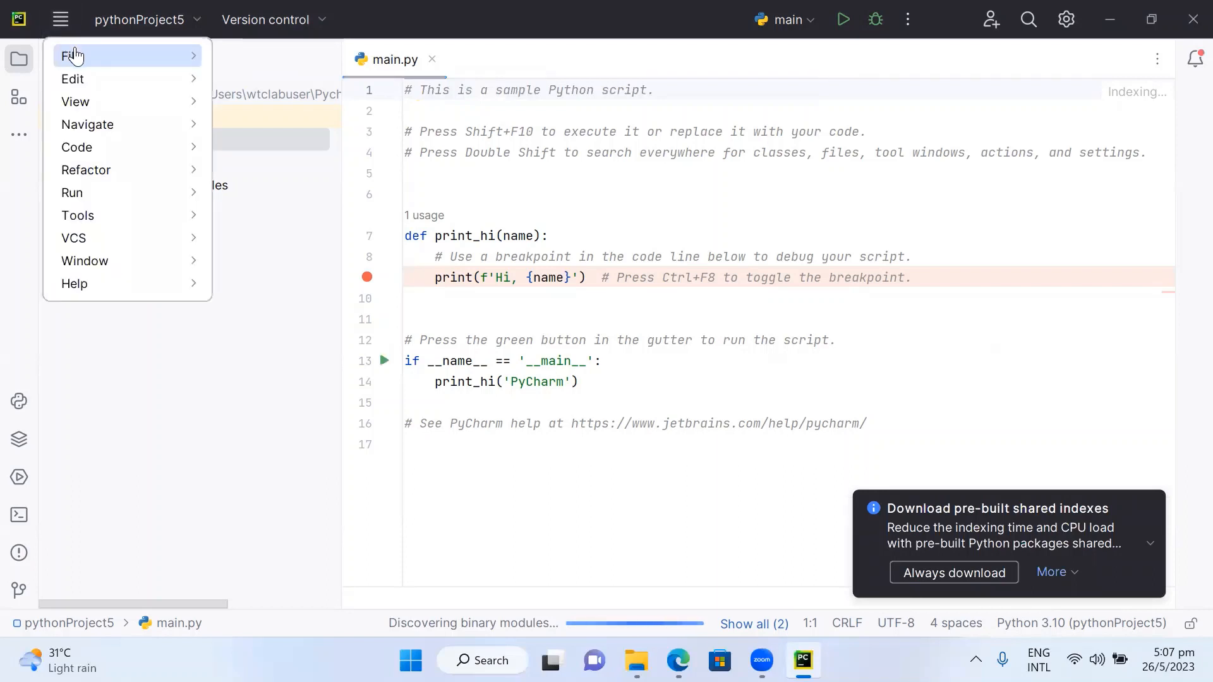
{"action": "mouse_move", "coordinate": [72, 56]}
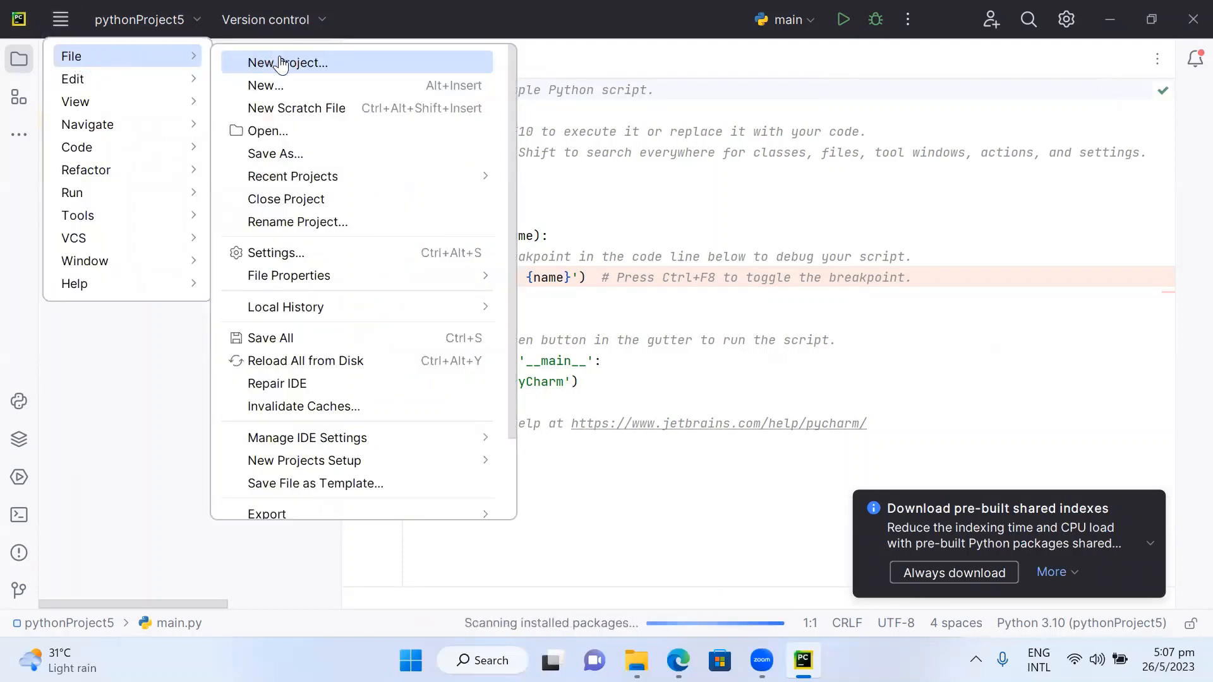
{"action": "left_click", "coordinate": [281, 95]}
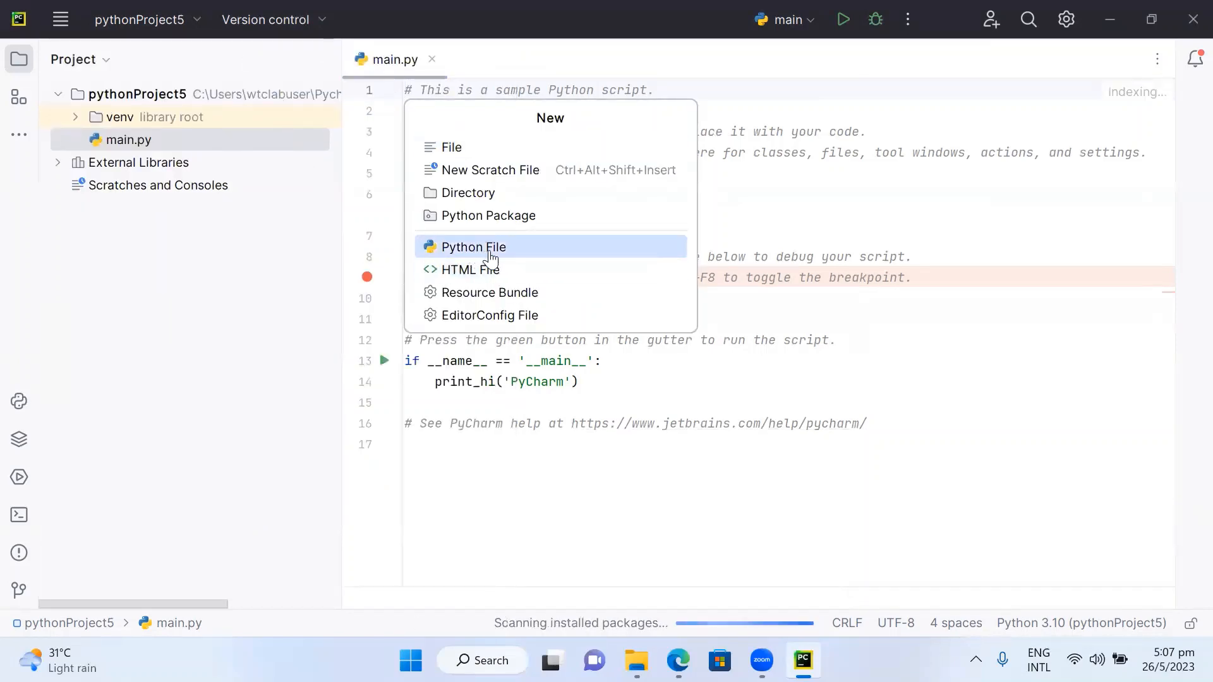
{"action": "left_click", "coordinate": [490, 252]}
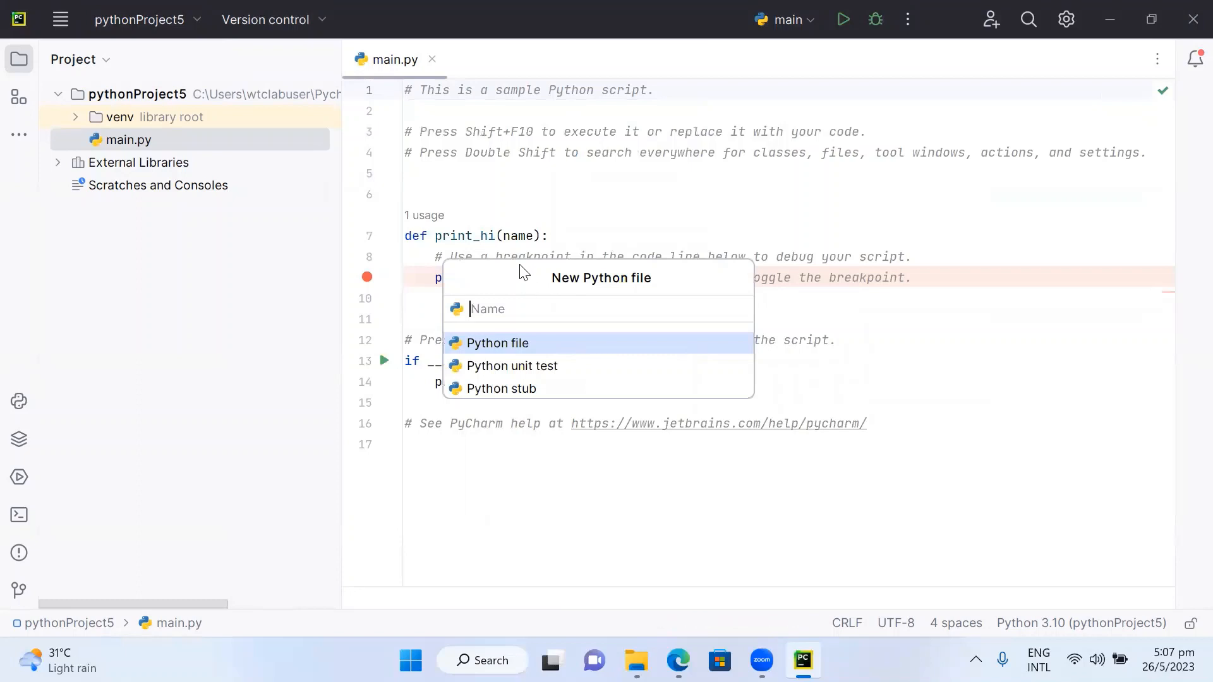
{"action": "type", "text": "Myself"}
{"action": "key", "text": "Return"}
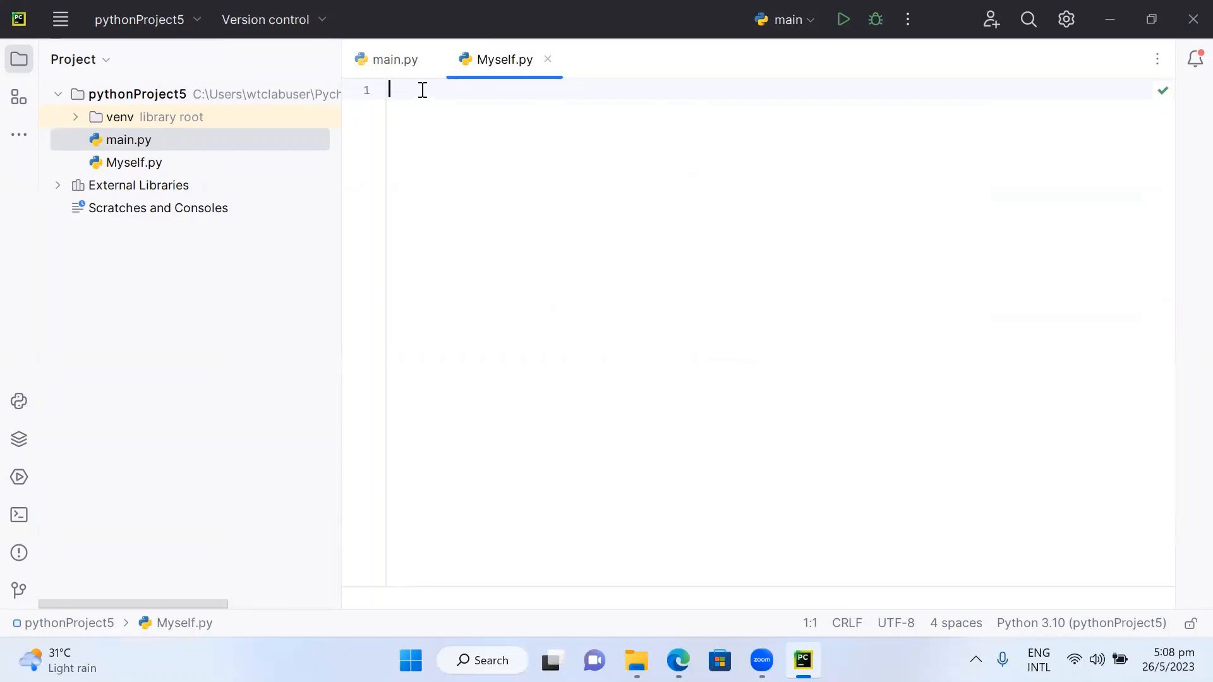
- Write a first line that prints 'Welcome to Technologies.discussion Channel' and start a new line
{"action": "type", "text": "prin"}
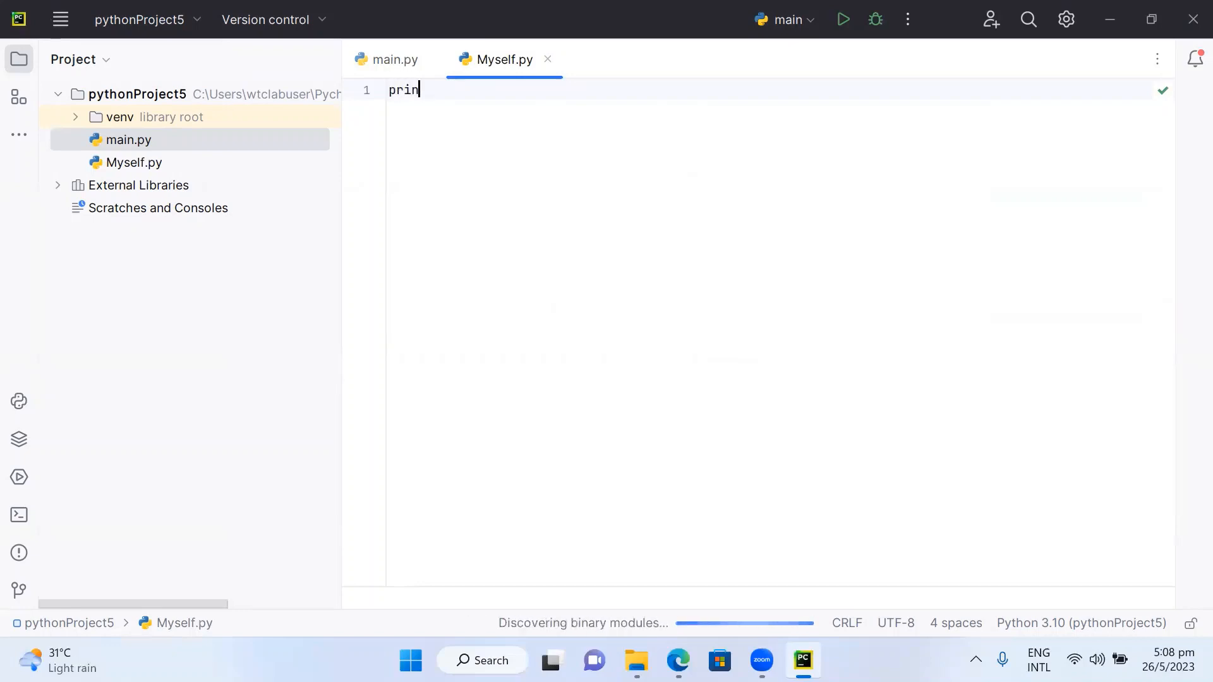
{"action": "type", "text": "t"}
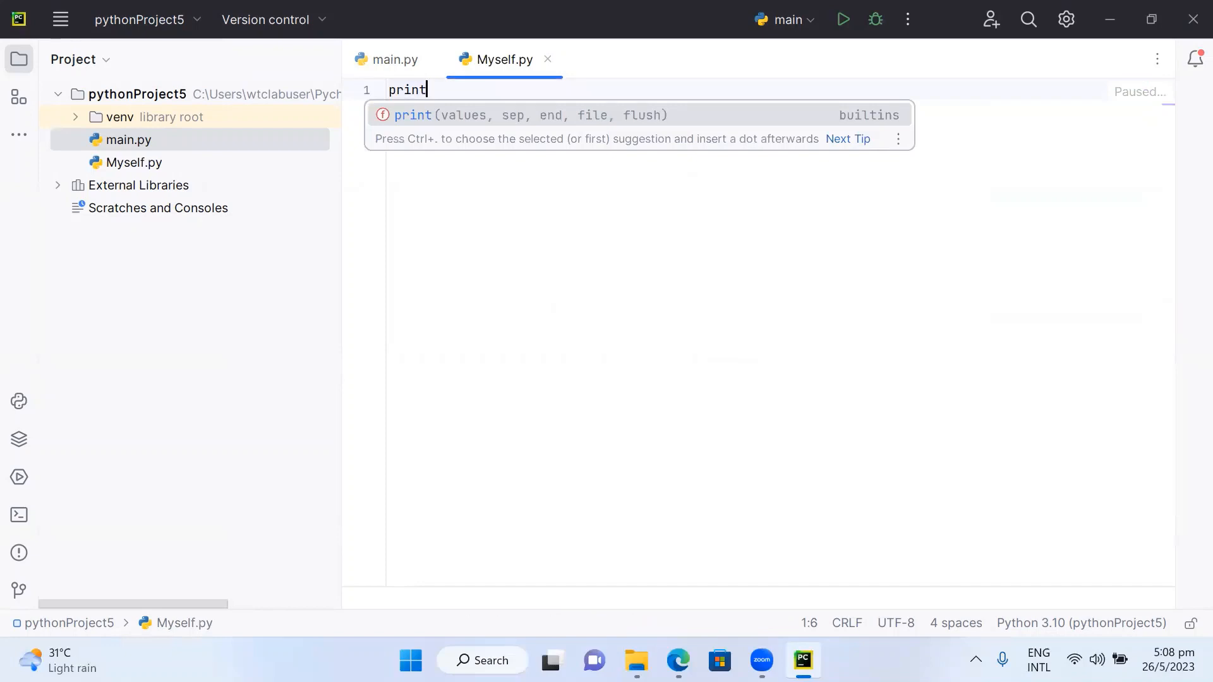
{"action": "type", "text": "("}
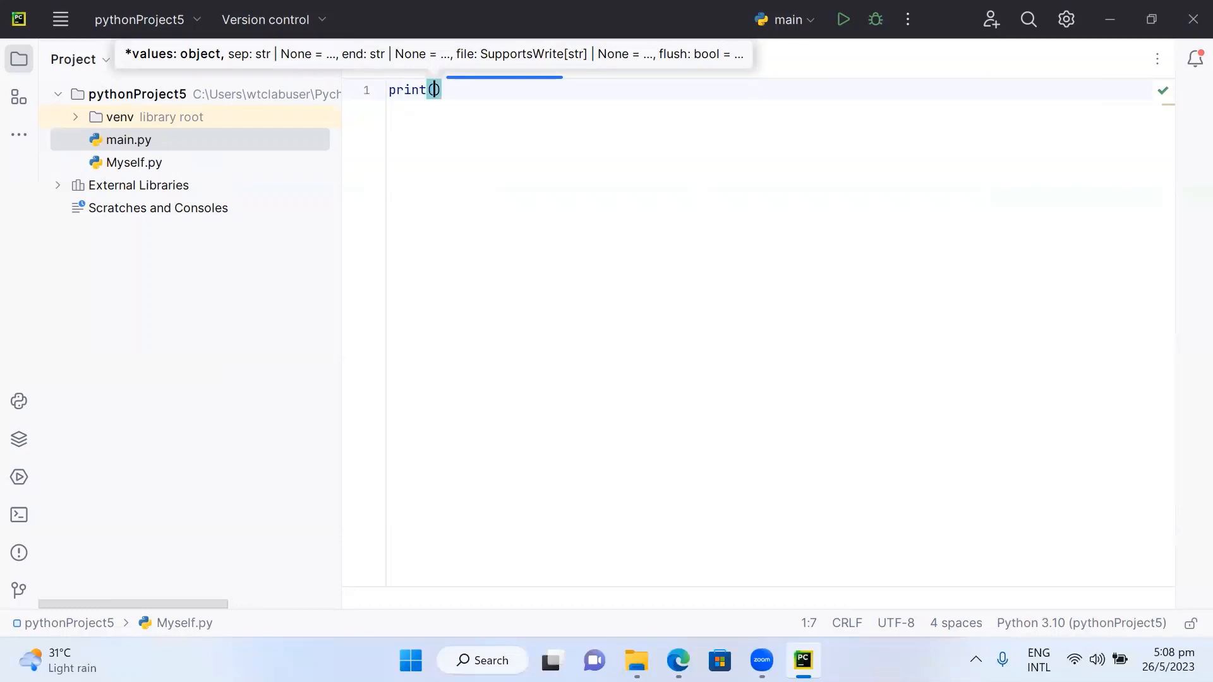
{"action": "type", "text": "'"}
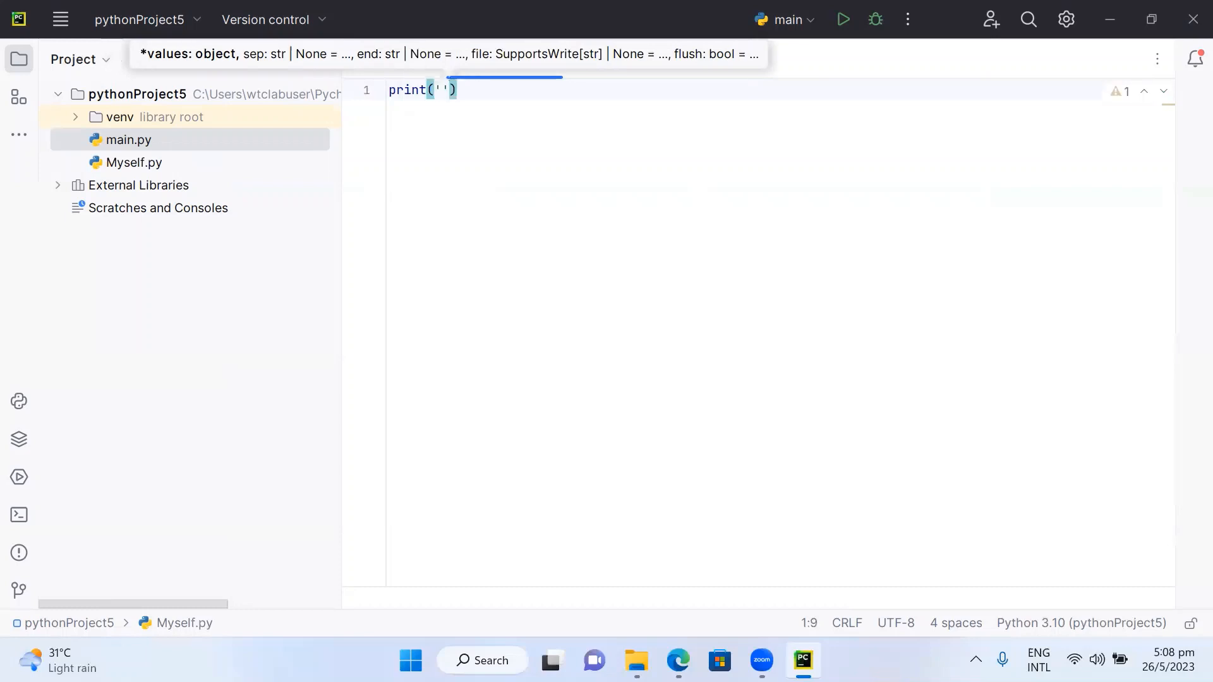
{"action": "type", "text": "Welcome "}
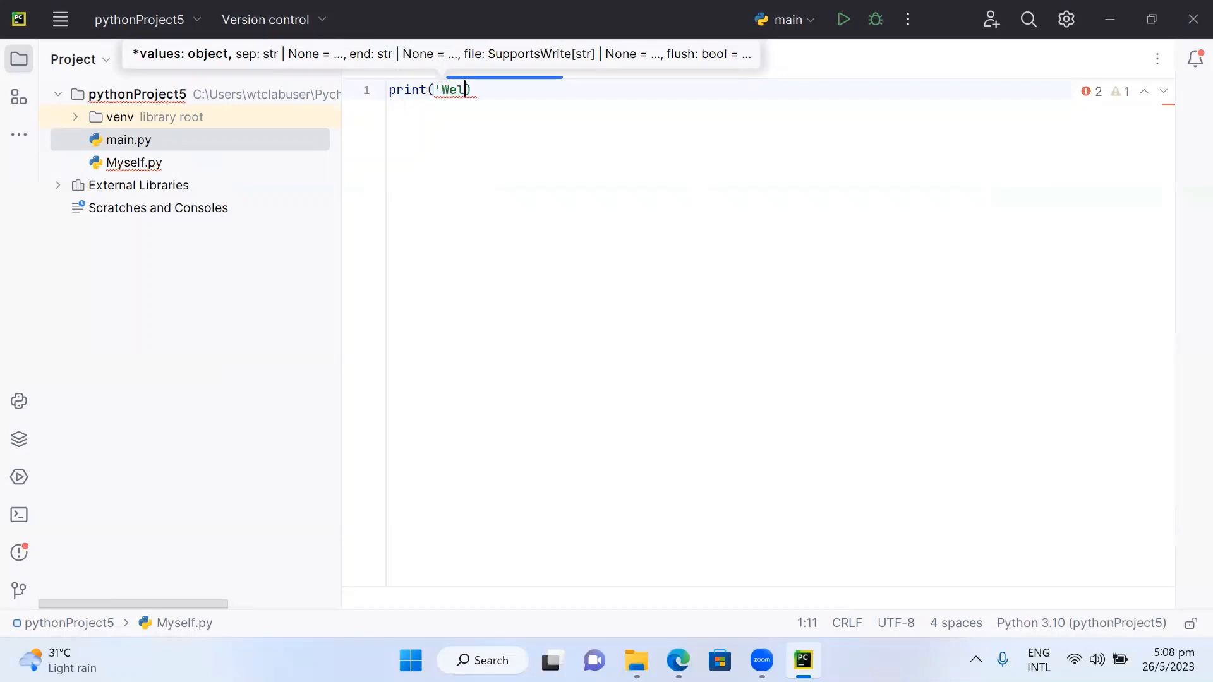
{"action": "type", "text": "to T"}
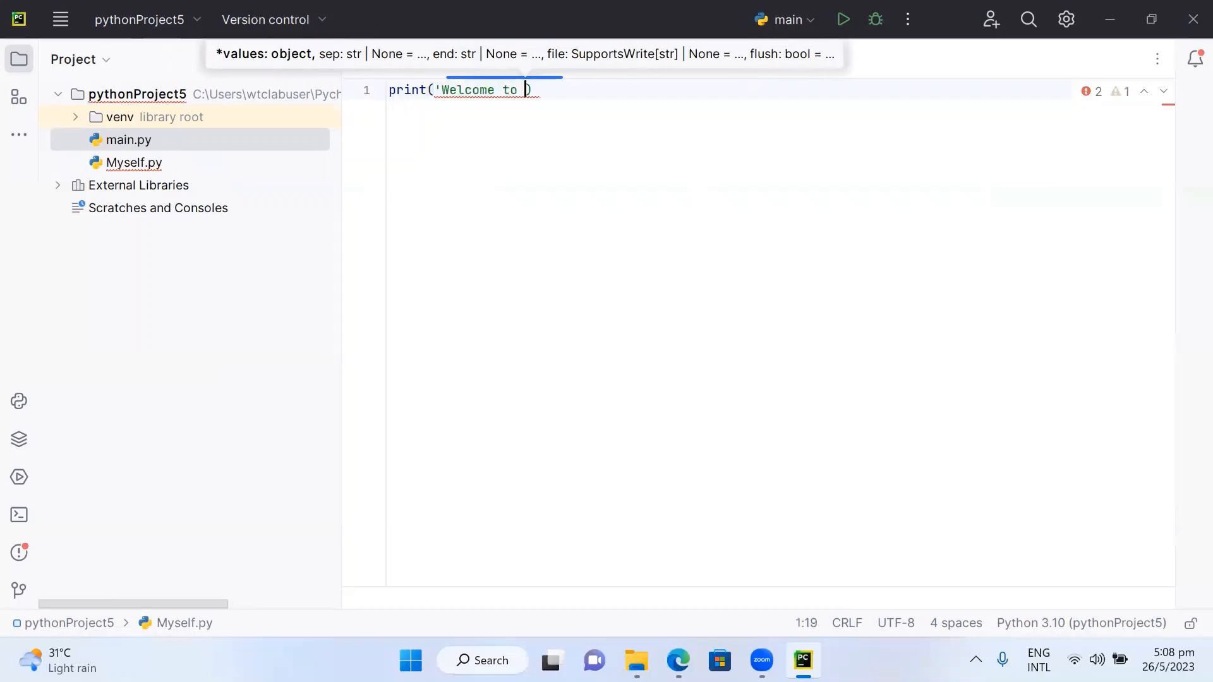
{"action": "type", "text": "echnologie"}
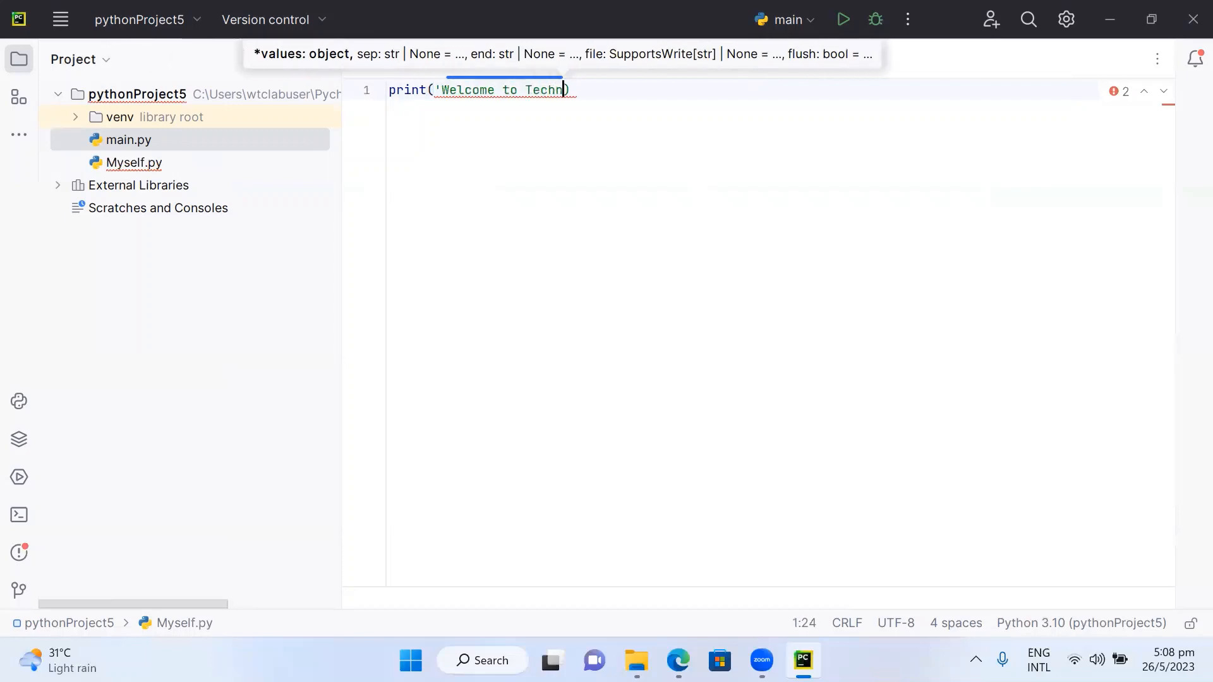
{"action": "type", "text": "s"}
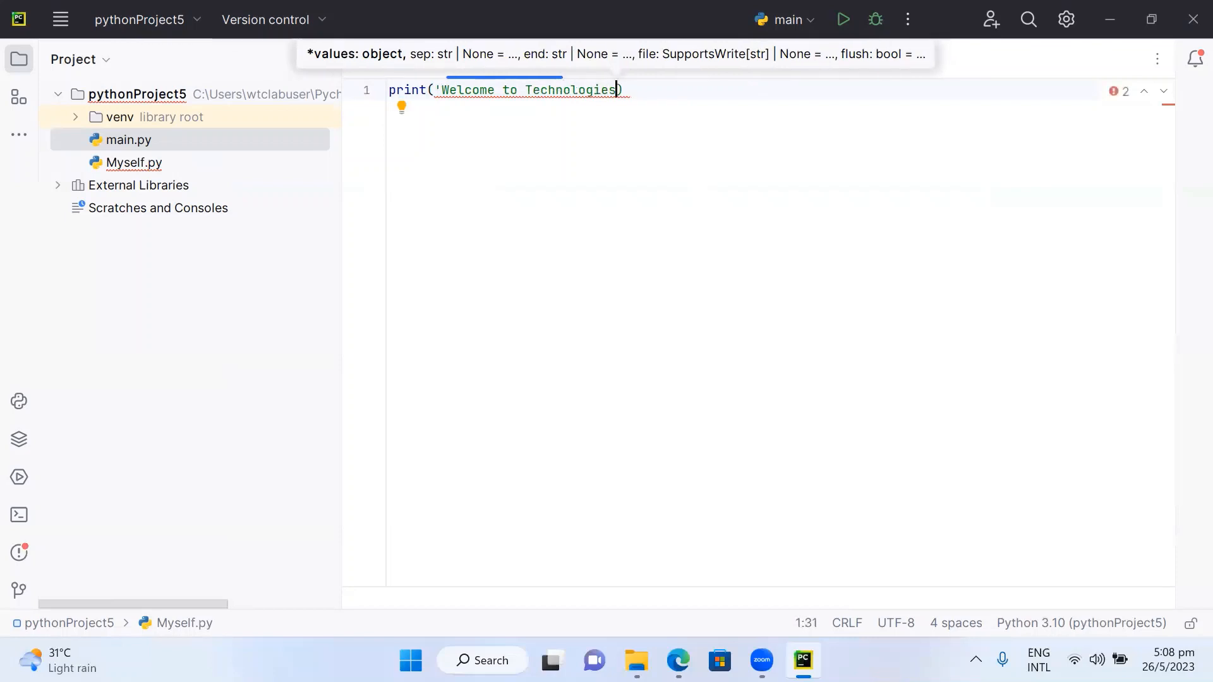
{"action": "key", "text": "Right"}
{"action": "key", "text": "Left"}
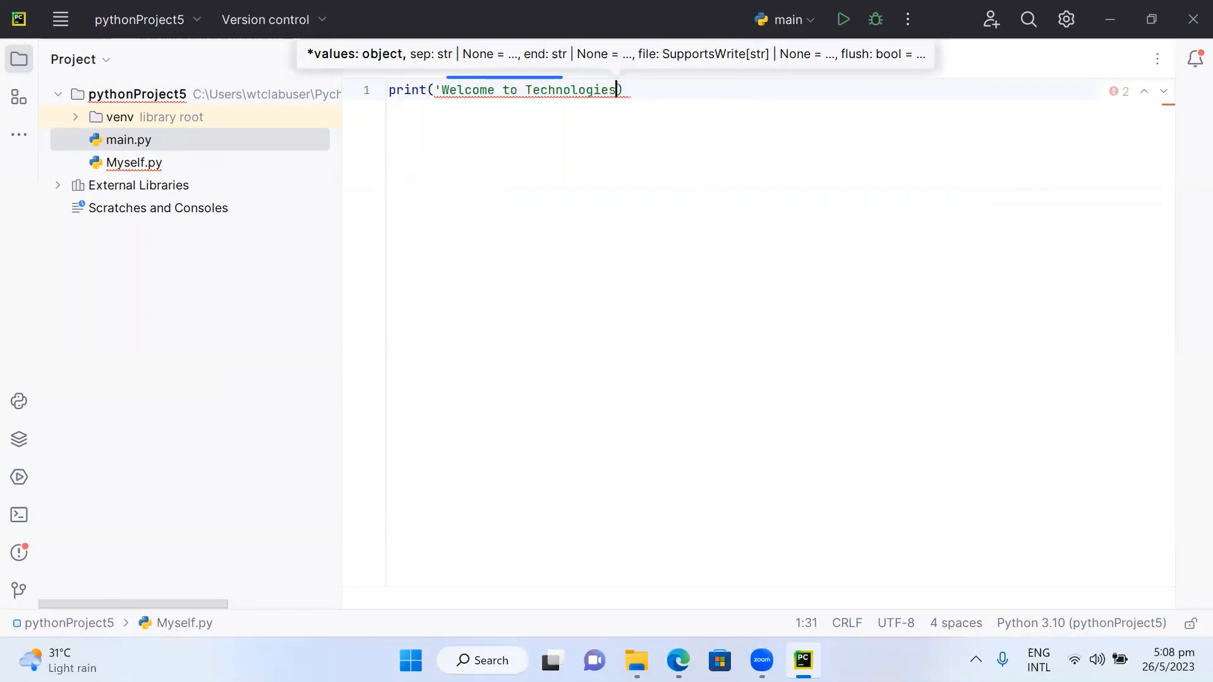
{"action": "type", "text": ".discussio"}
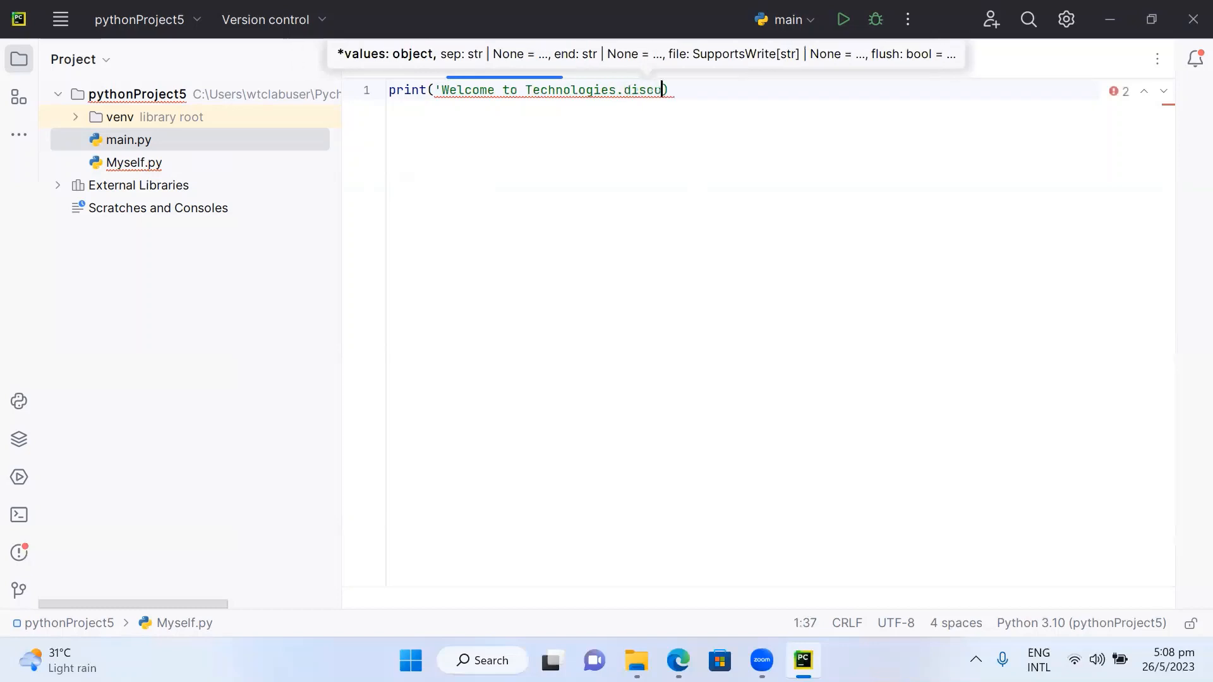
{"action": "type", "text": "n Channe"}
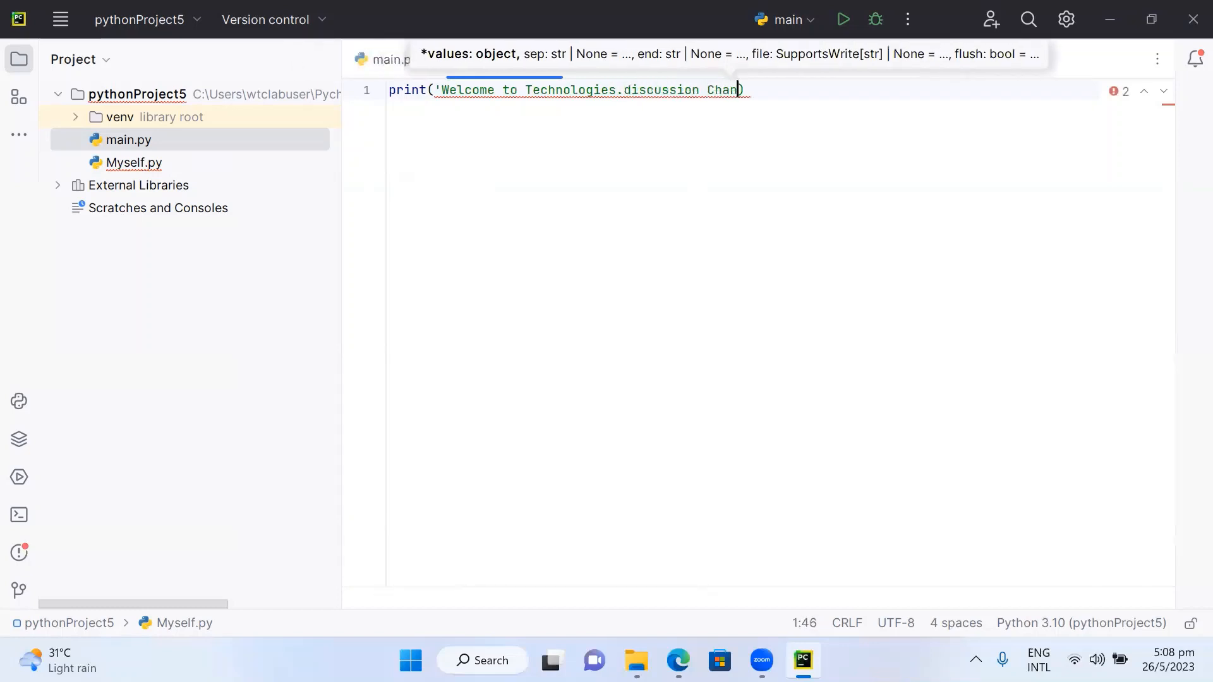
{"action": "type", "text": "l'"}
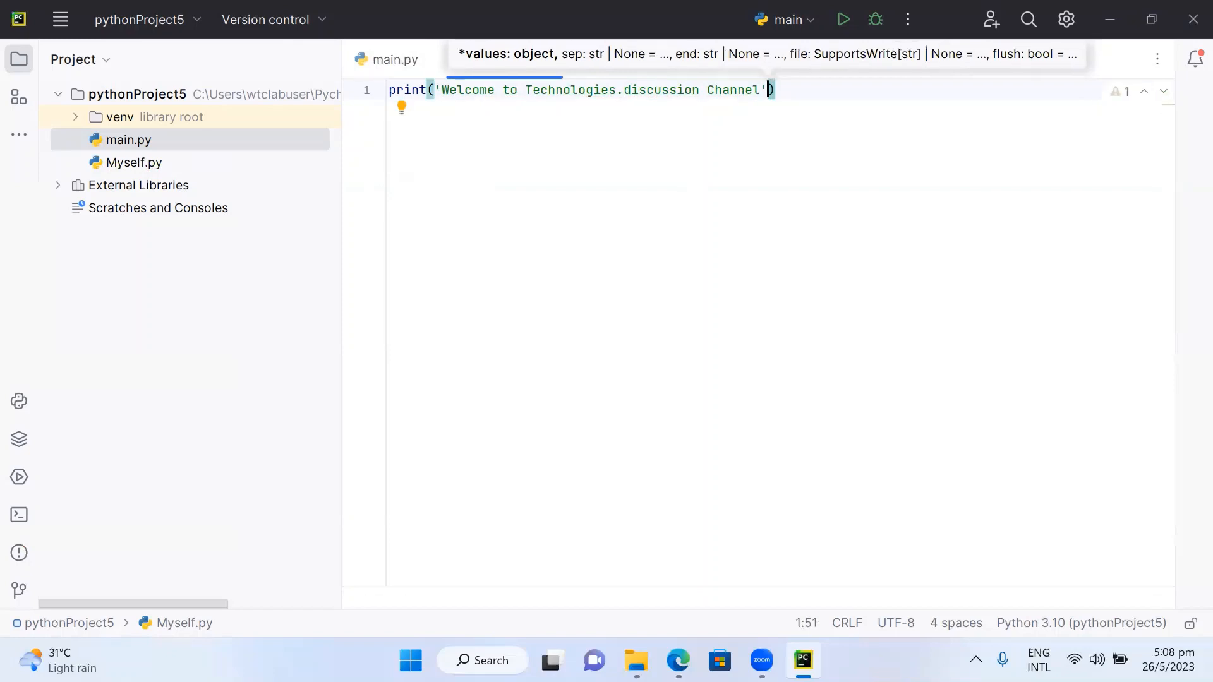
{"action": "key", "text": "Right"}
{"action": "key", "text": "Return"}
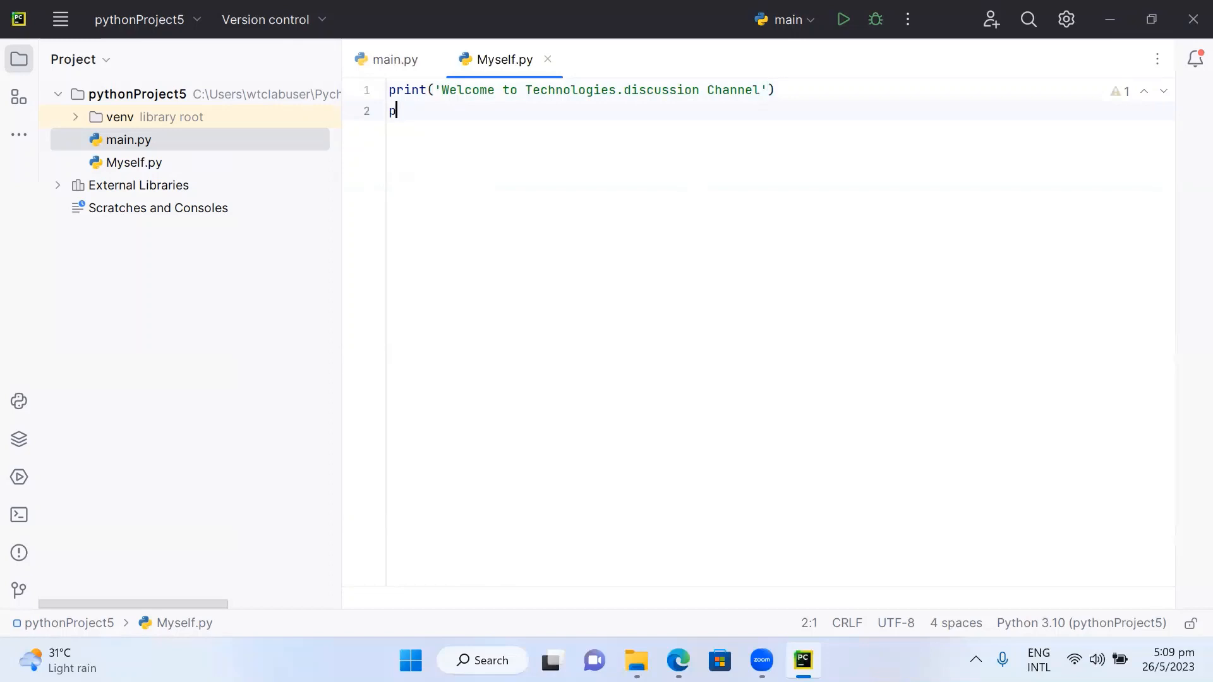
- Write a second line that prints 'Technologies.discussion Channel is the BEST Youtube Channel' and start a new line
{"action": "type", "text": "p"}
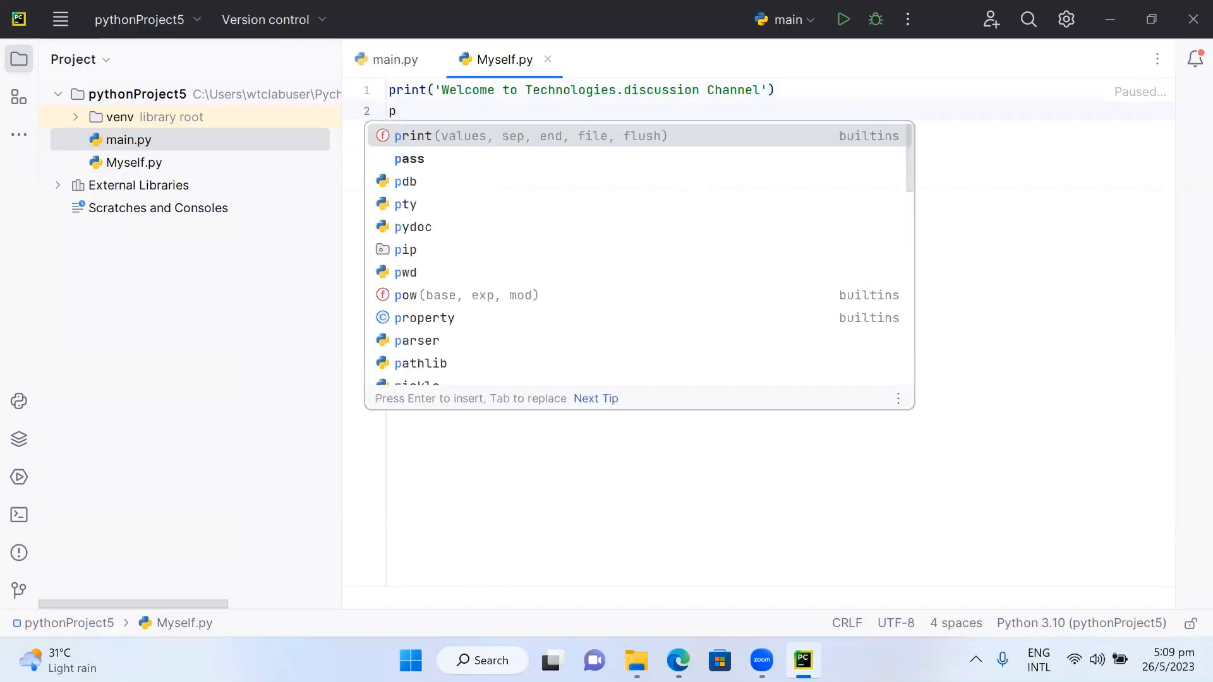
{"action": "type", "text": "rint"}
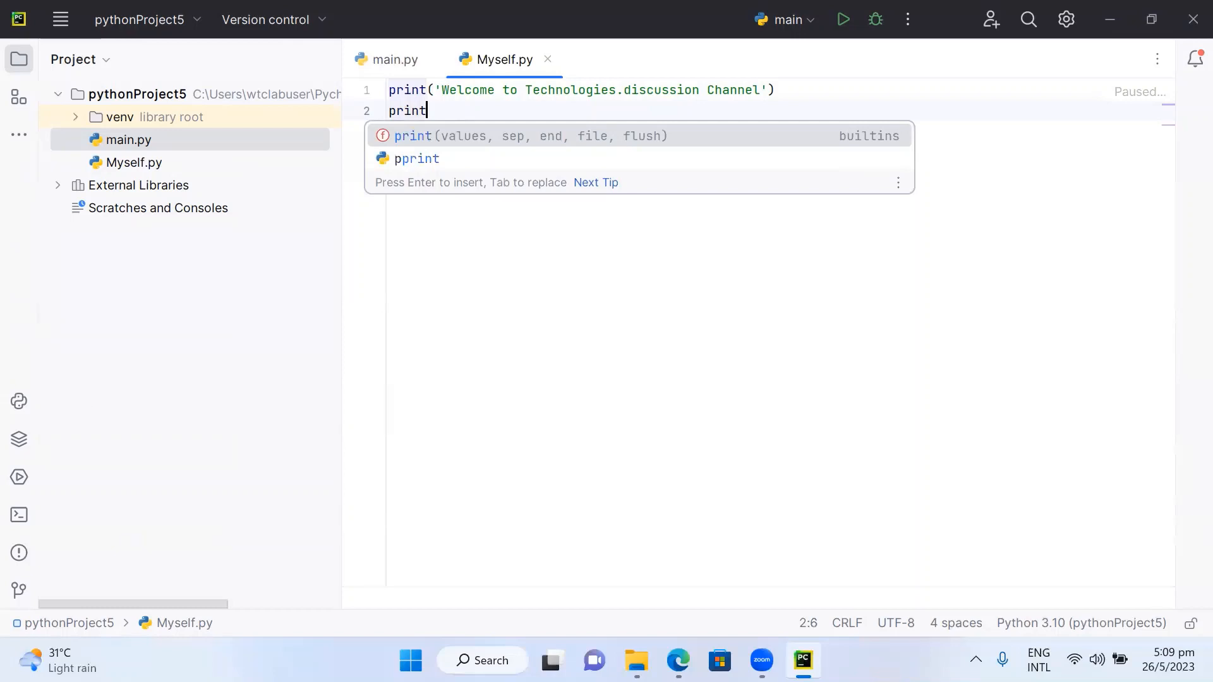
{"action": "key", "text": "Escape"}
{"action": "type", "text": "("}
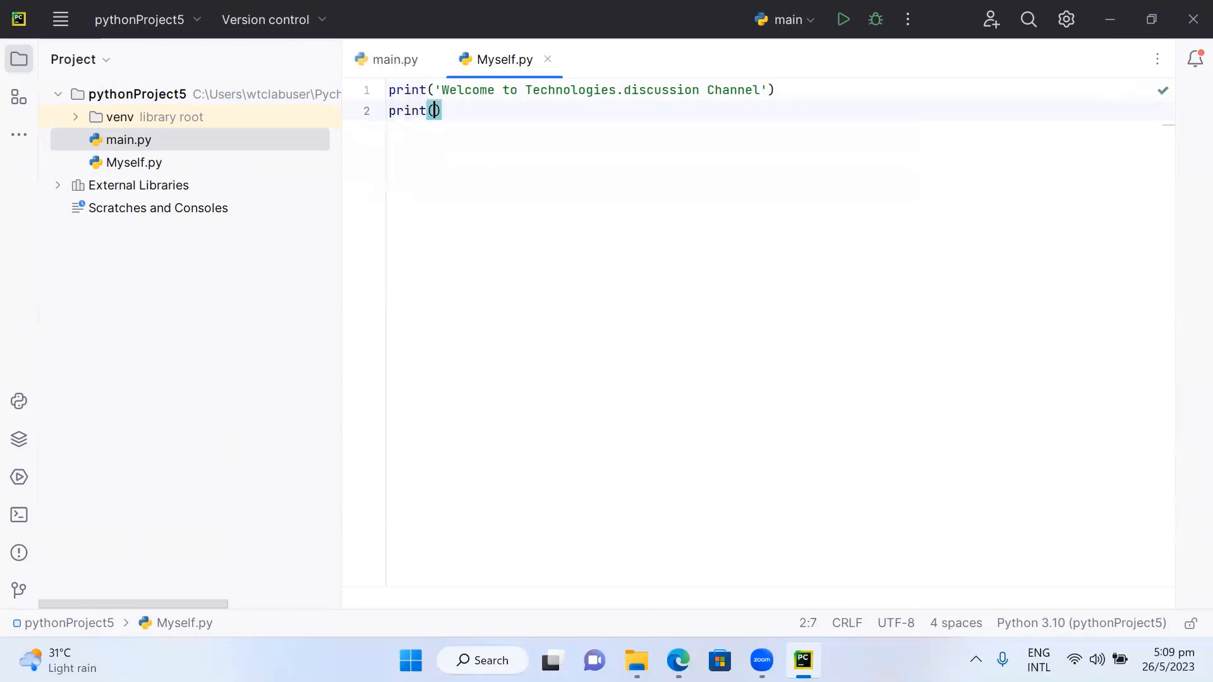
{"action": "type", "text": "'"}
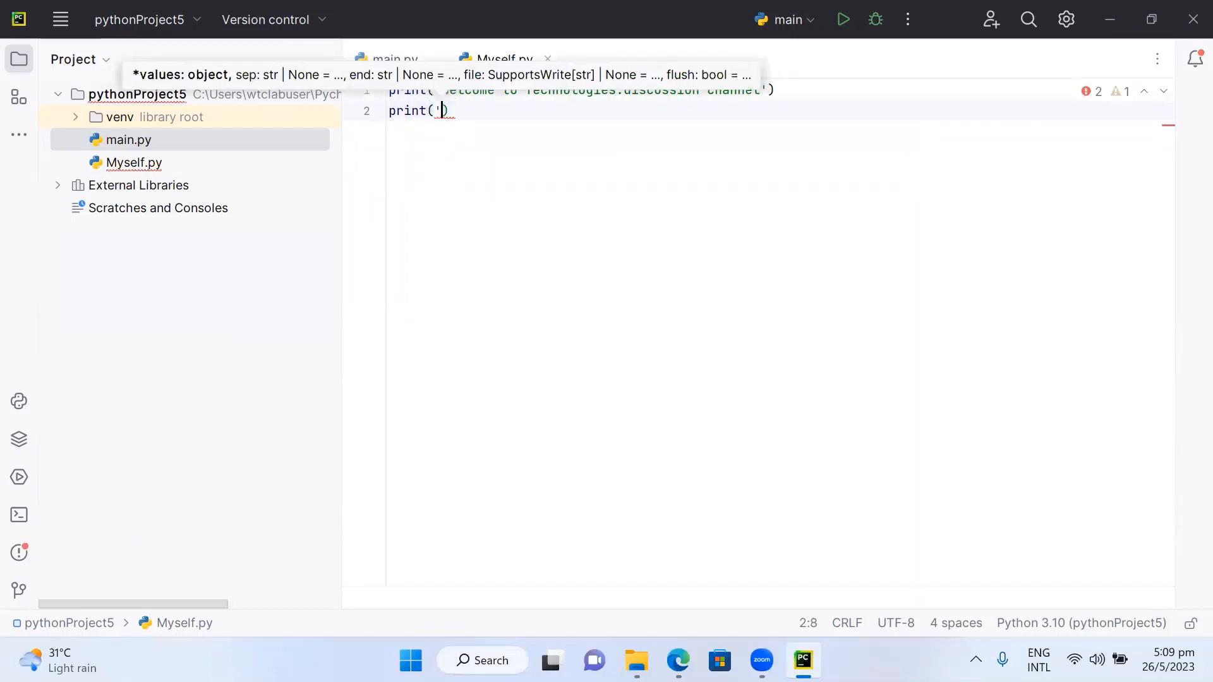
{"action": "type", "text": "Technol"}
{"action": "type", "text": "ogies"}
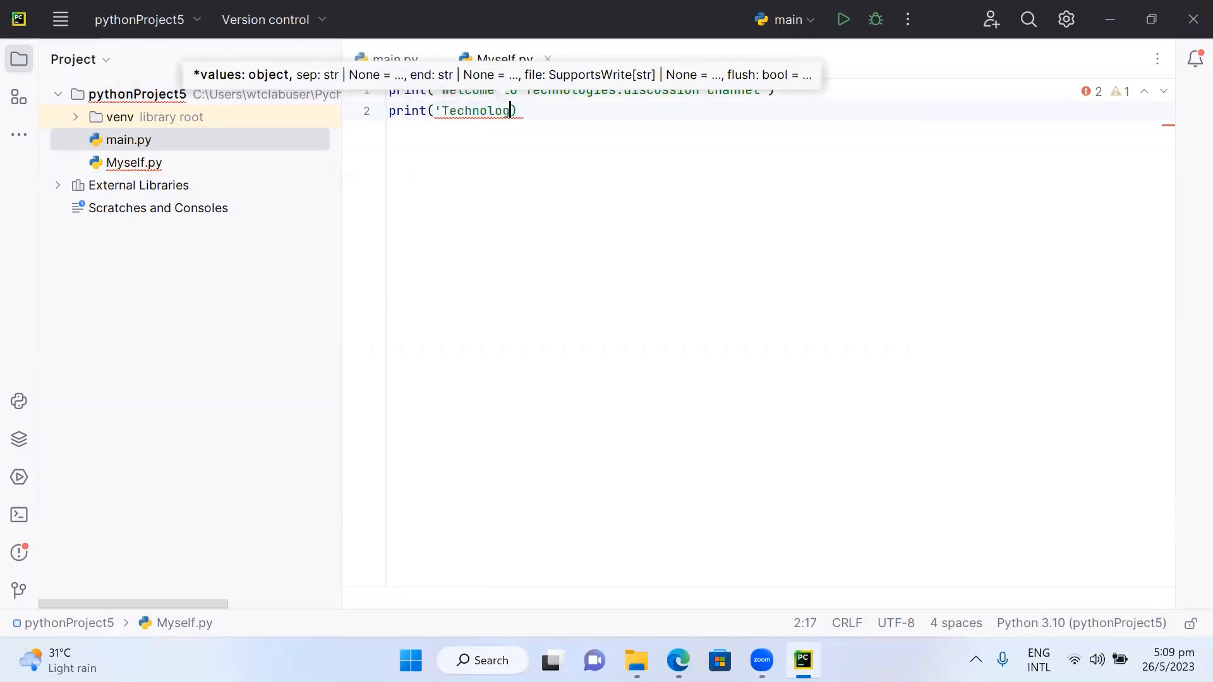
{"action": "type", "text": ".discussio"}
{"action": "type", "text": "n Cha"}
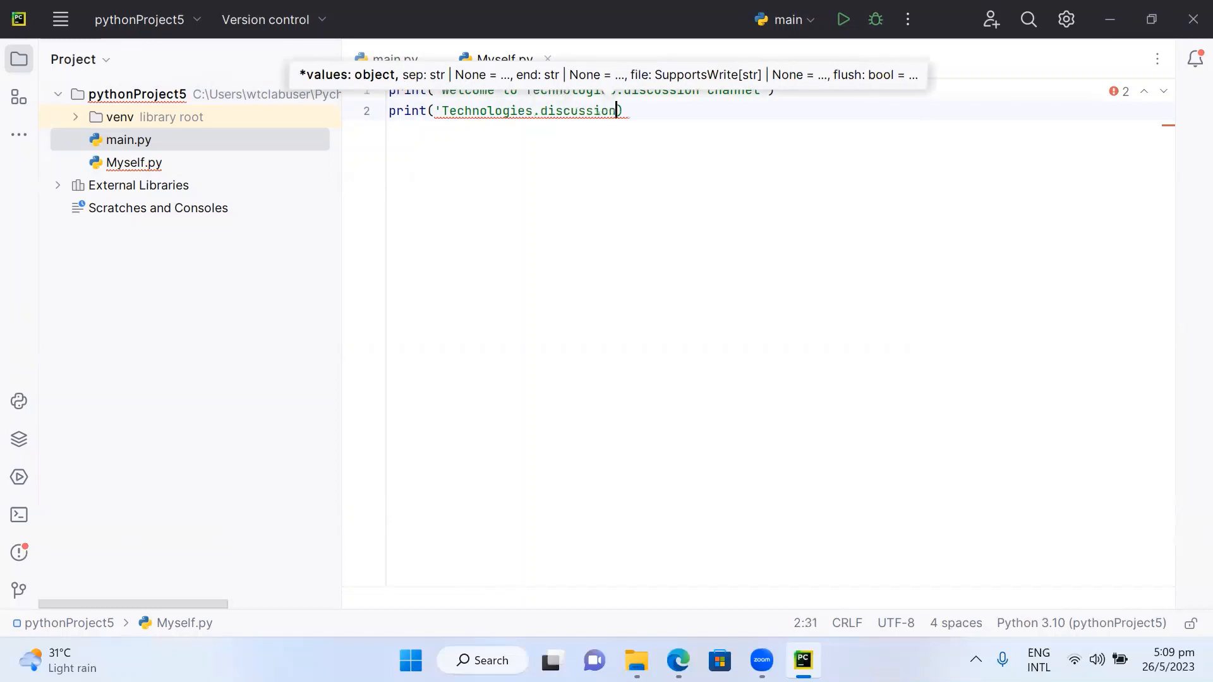
{"action": "type", "text": "el is "}
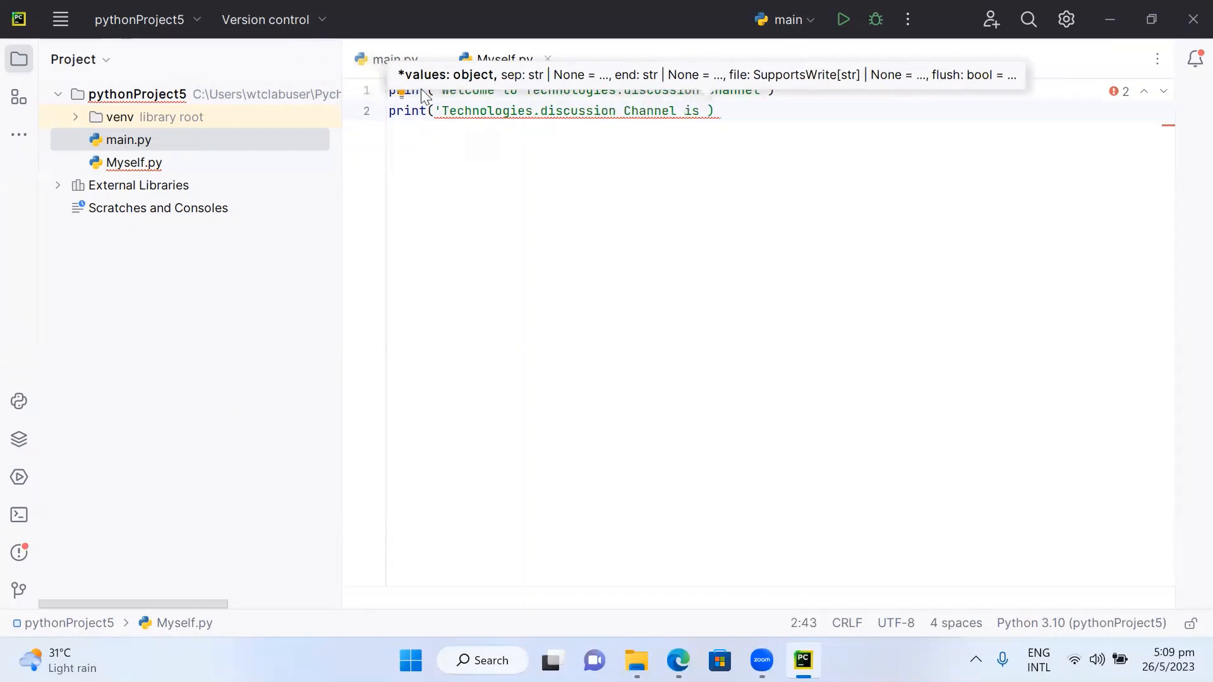
{"action": "type", "text": "the B"}
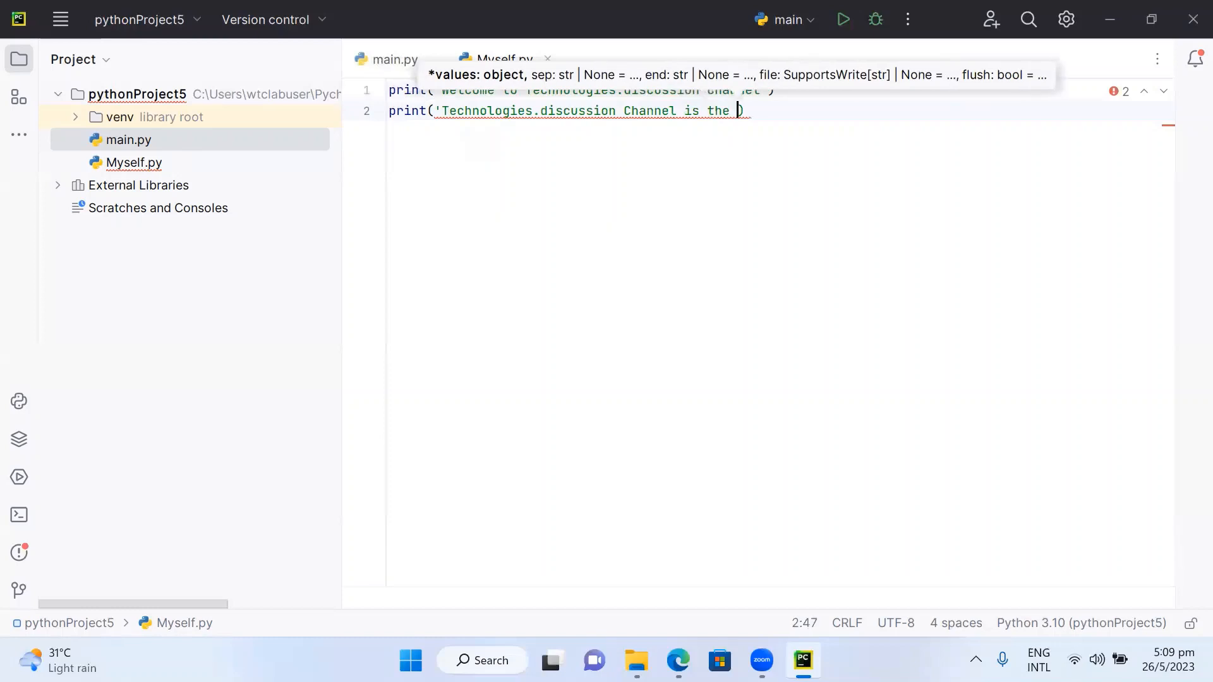
{"action": "type", "text": "EST Y"}
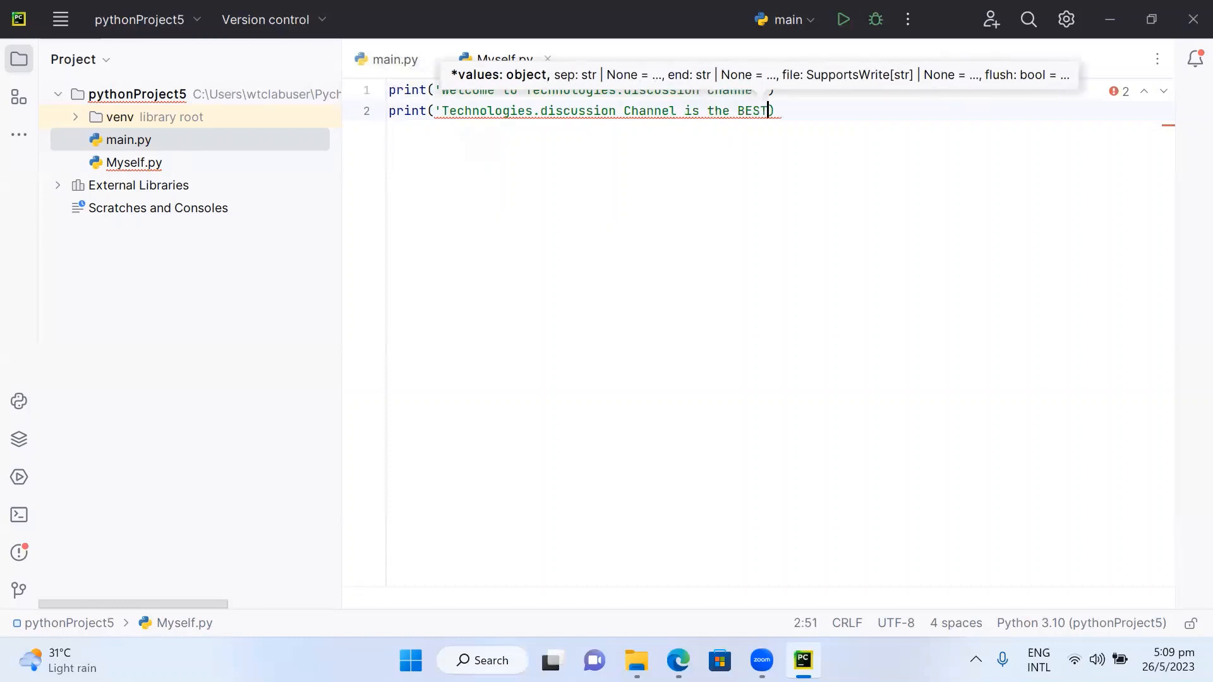
{"action": "type", "text": "outu"}
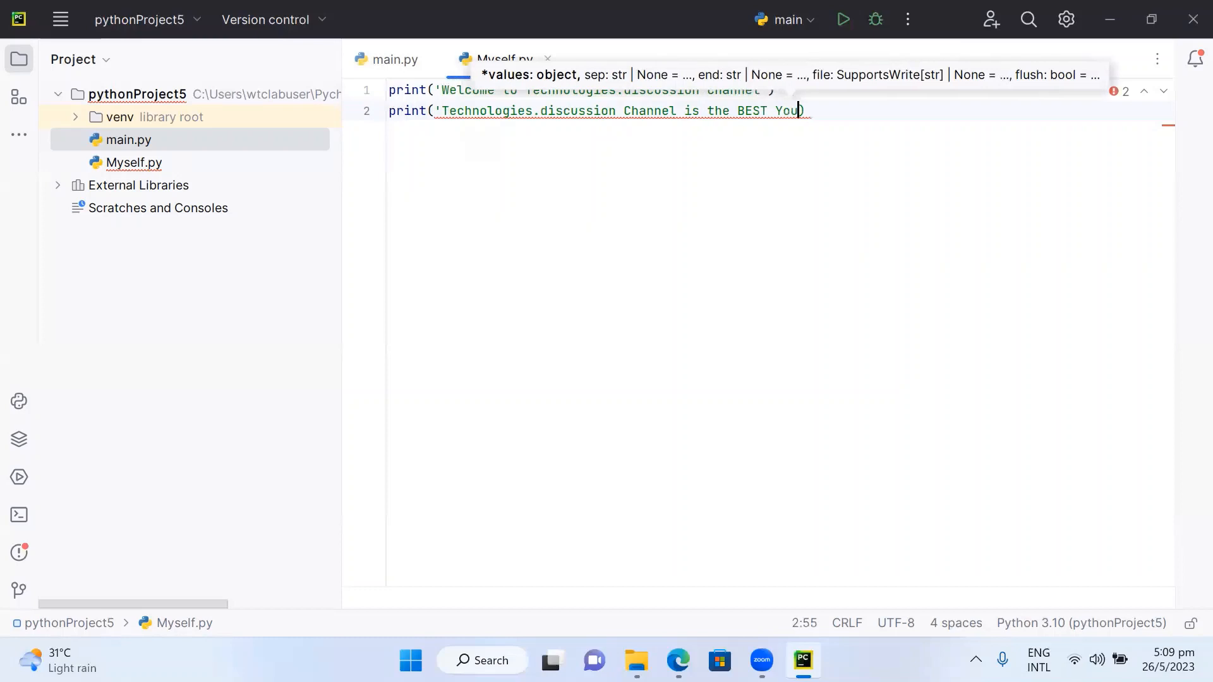
{"action": "type", "text": "be "}
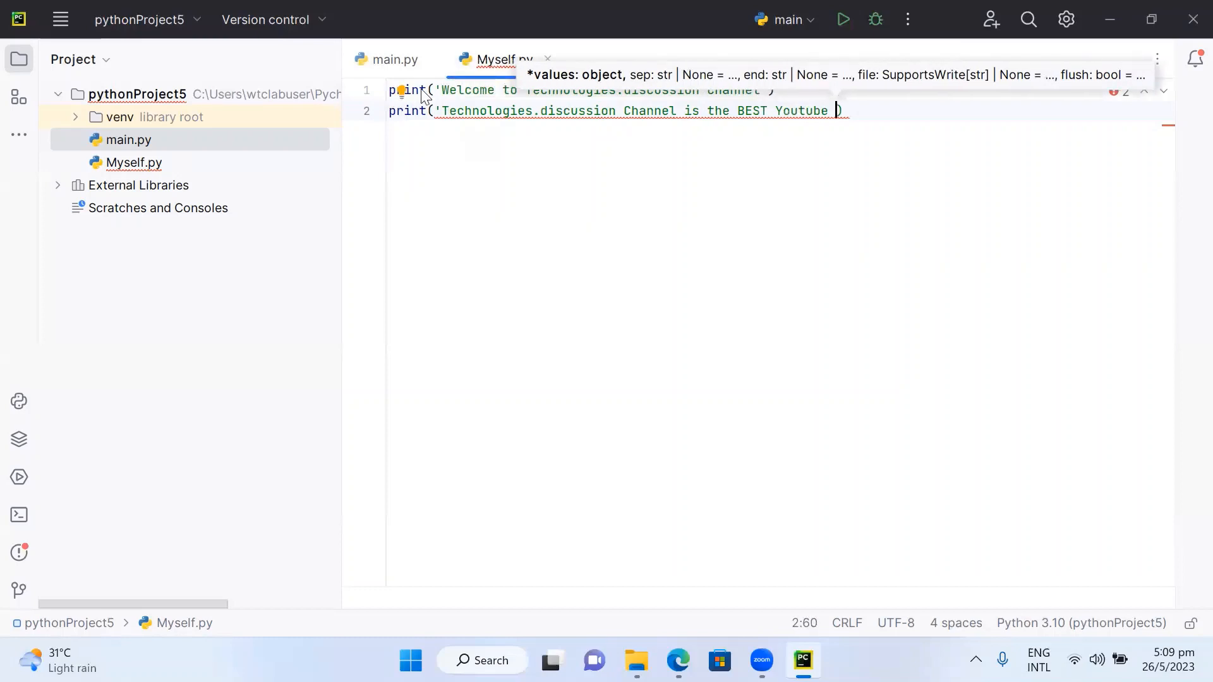
{"action": "type", "text": "Chann"}
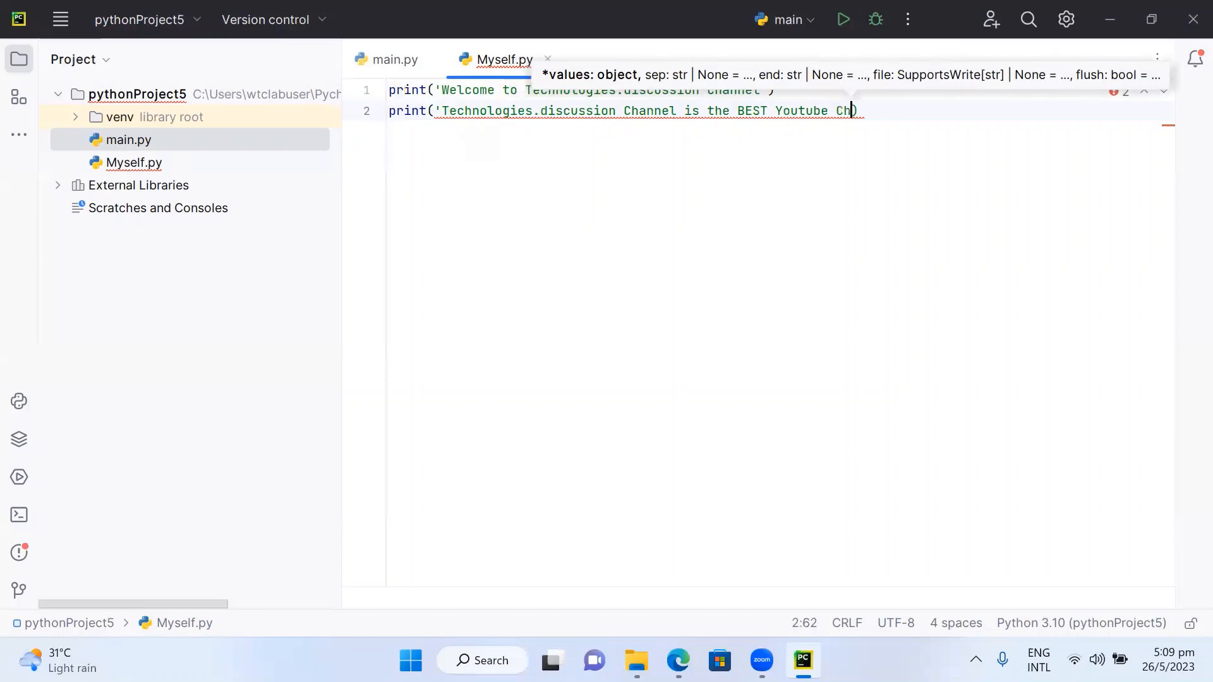
{"action": "type", "text": "el"}
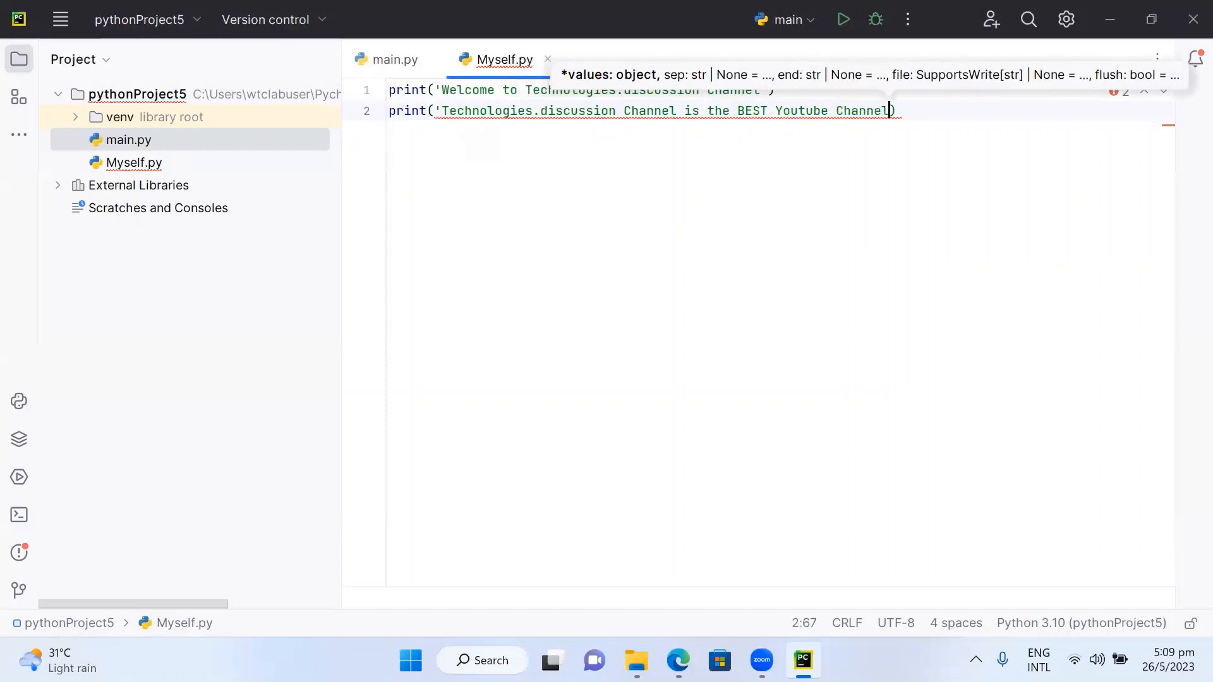
{"action": "type", "text": "'"}
{"action": "key", "text": "End"}
{"action": "key", "text": "Return"}
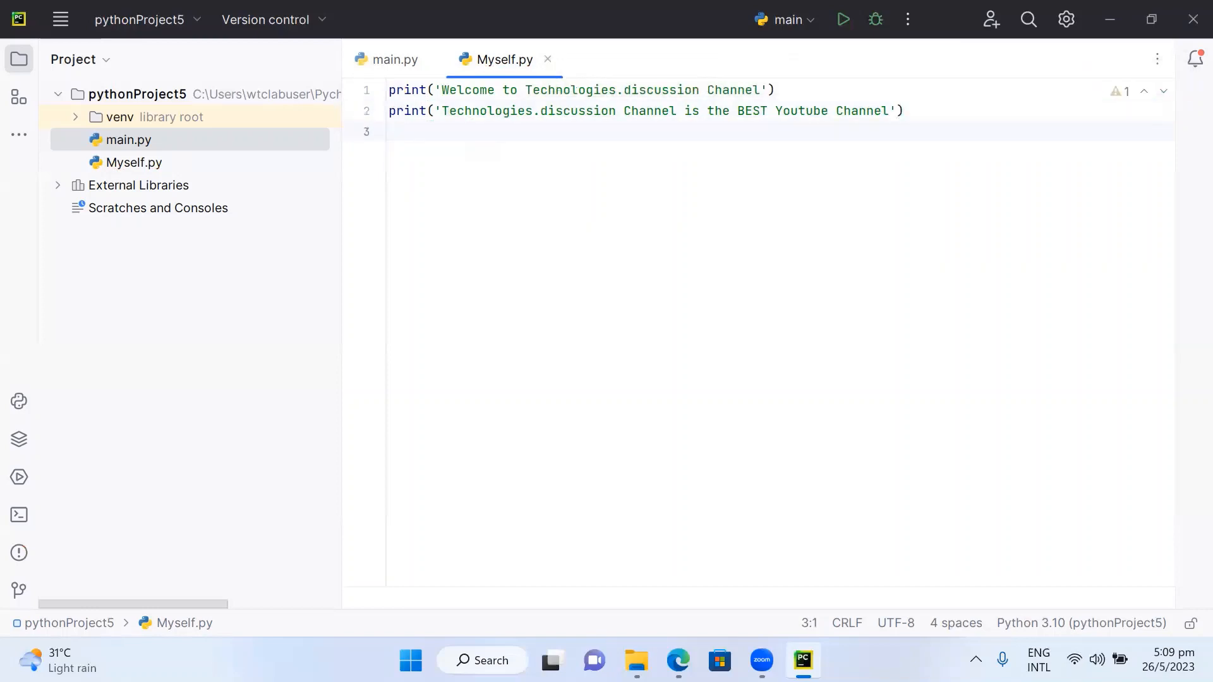
- Write a third line that prints 'Pls support by Like this video and Subscribe'
{"action": "type", "text": "print"}
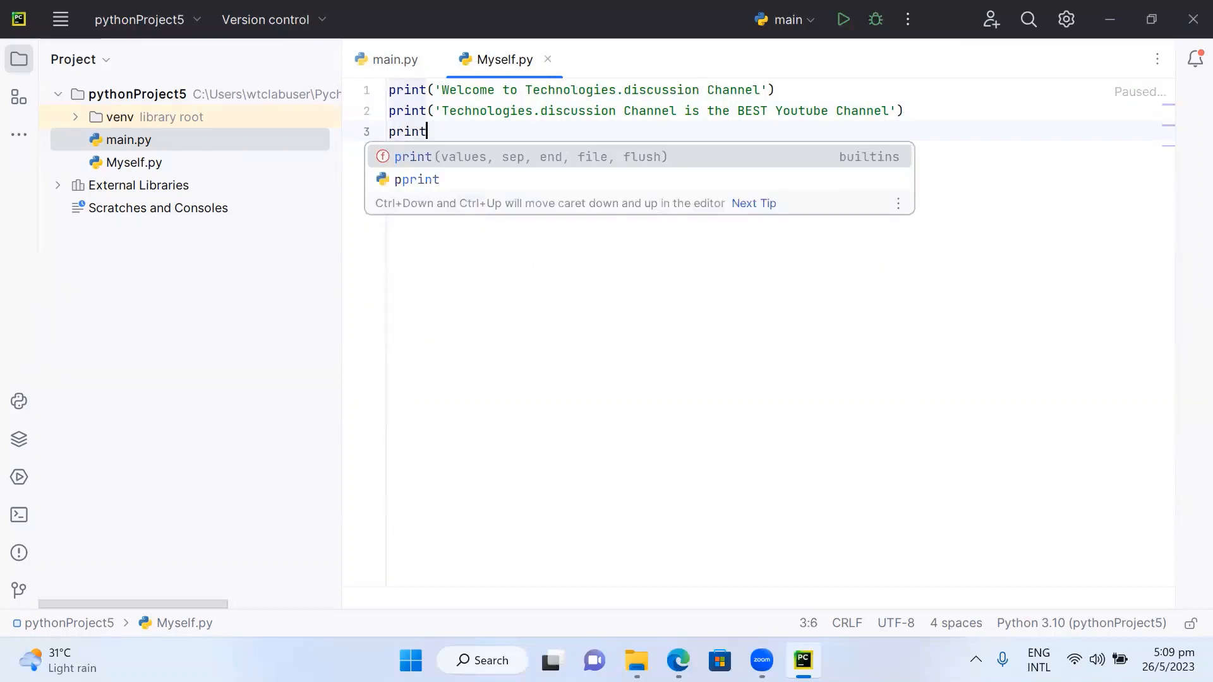
{"action": "key", "text": "Return"}
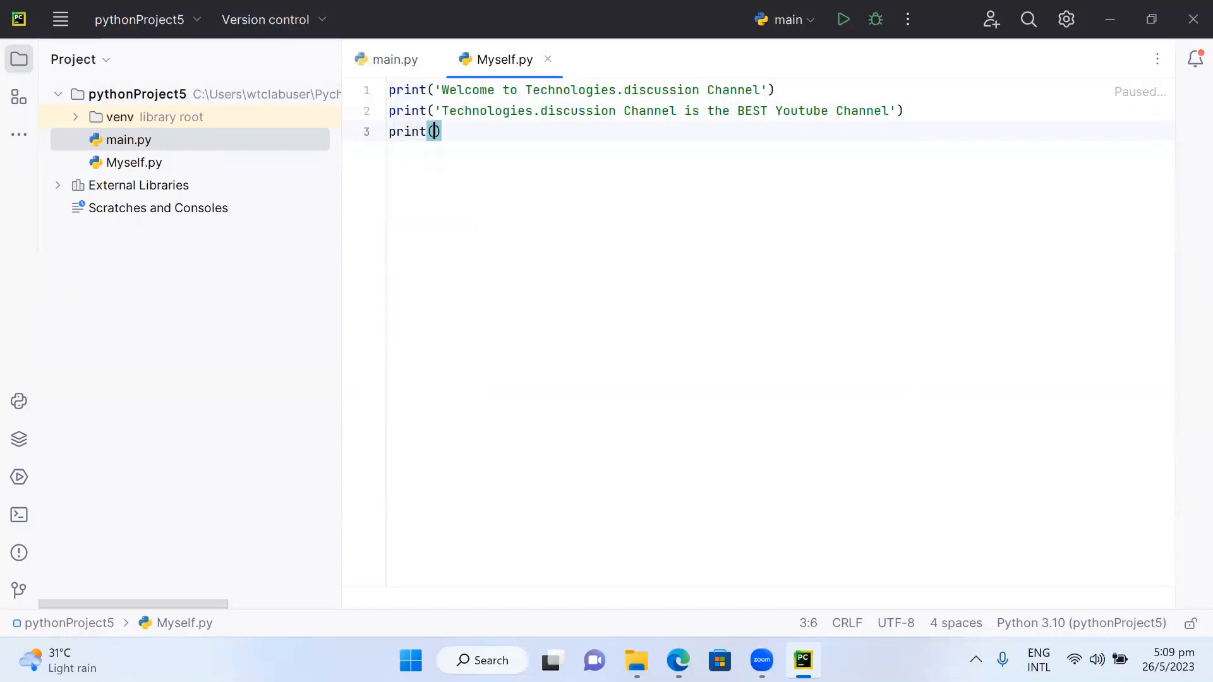
{"action": "type", "text": "'"}
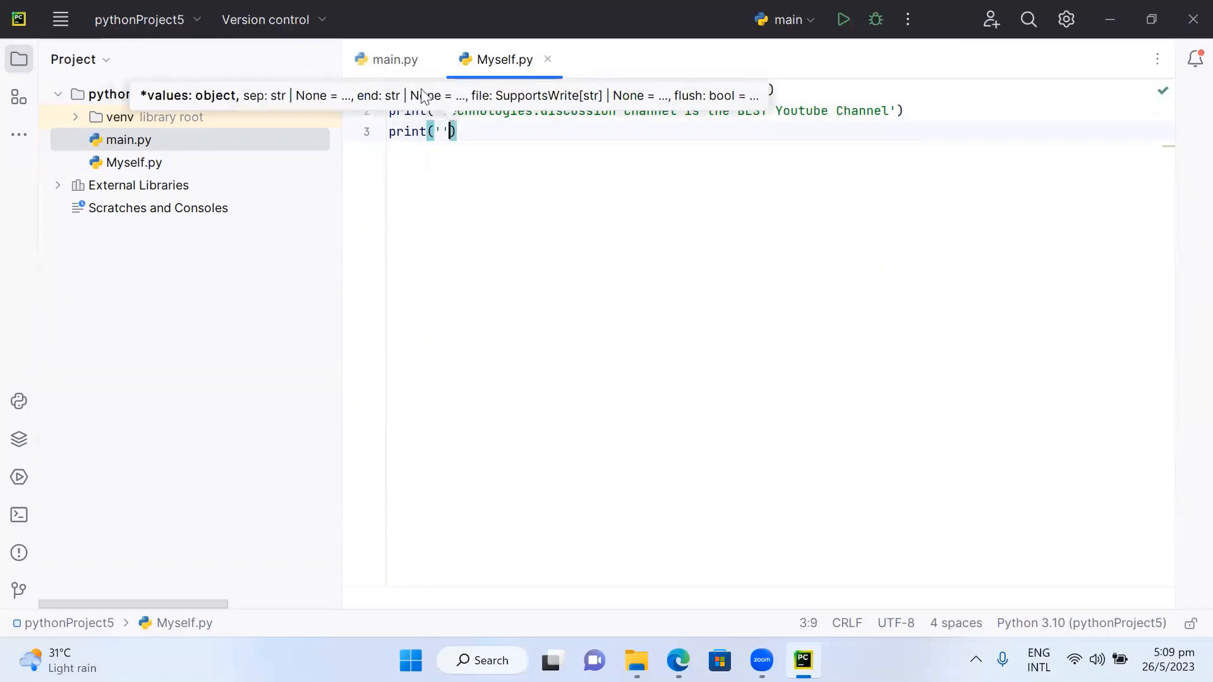
{"action": "type", "text": "Pls su"}
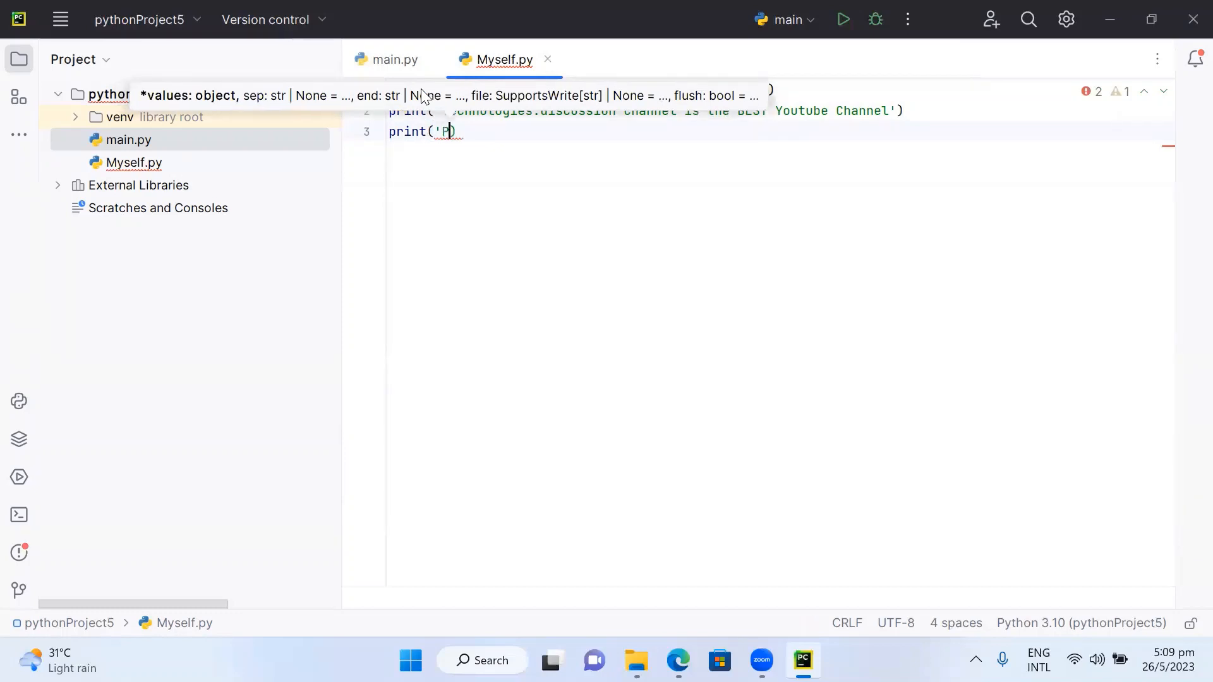
{"action": "type", "text": "pport "}
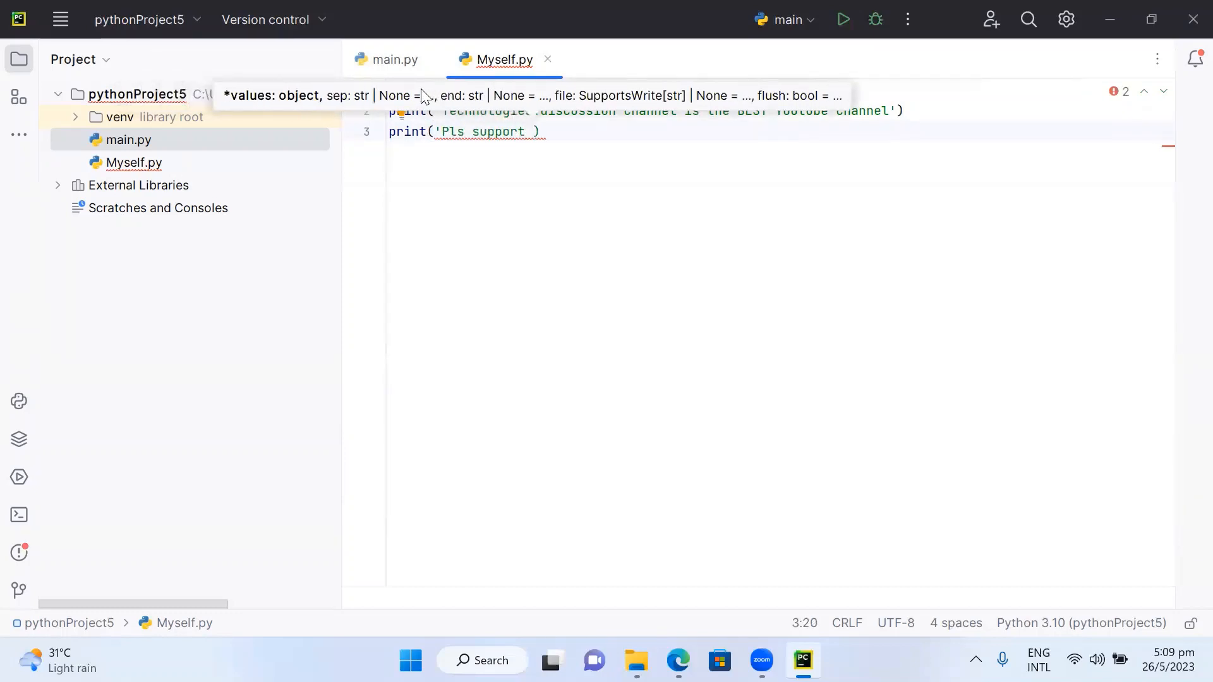
{"action": "type", "text": "by Like this video and Subsc"}
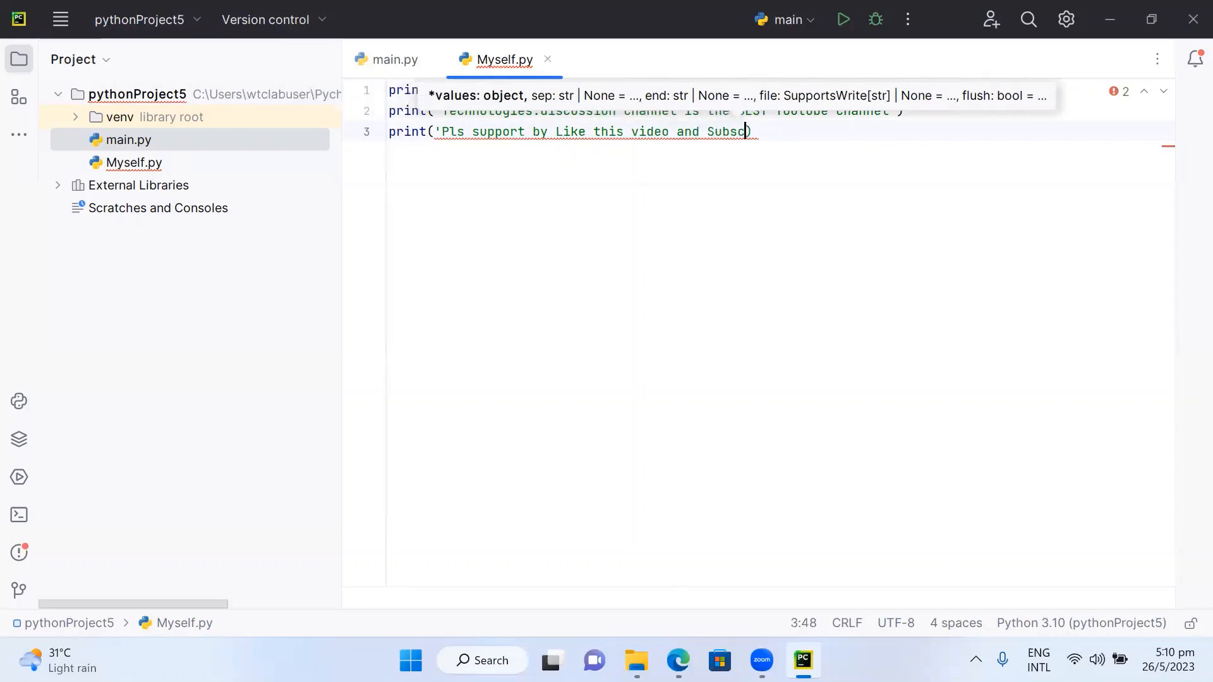
{"action": "type", "text": "ribe"}
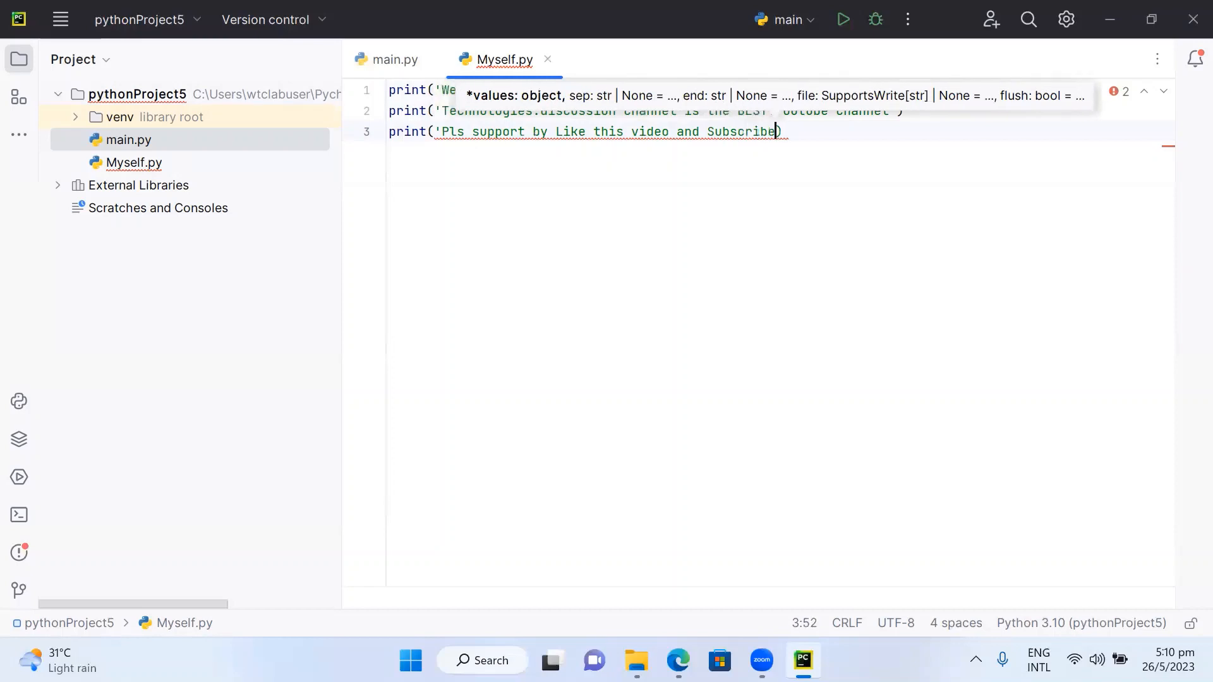
{"action": "type", "text": "''"}
{"action": "key", "text": "BackSpace"}
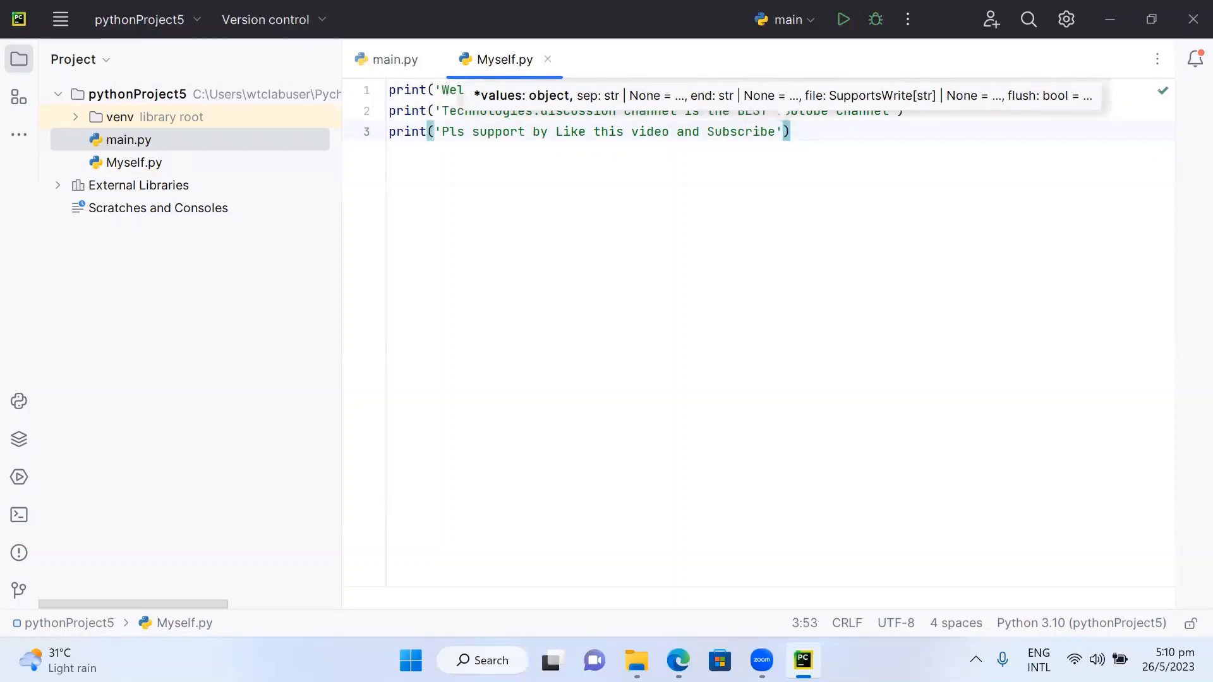
{"action": "key", "text": "Right"}
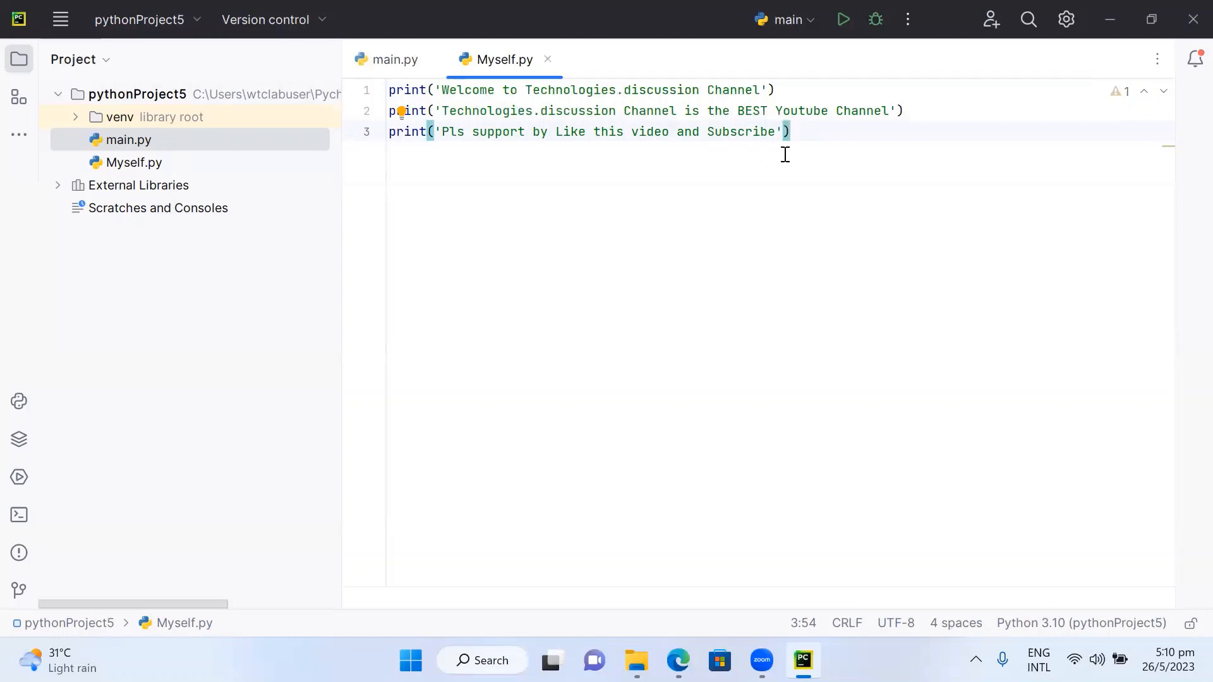
- Switch the run configuration to Current File, run the Myself script, and select the printed output lines
{"action": "left_click", "coordinate": [841, 30]}
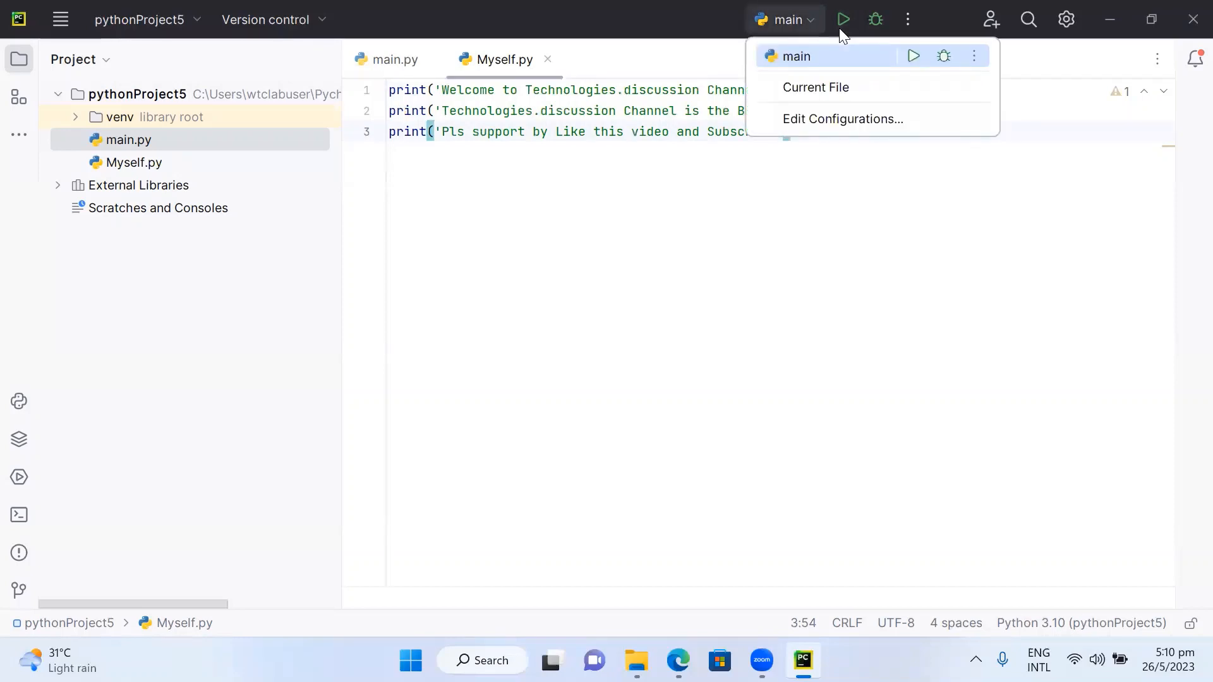
{"action": "left_click", "coordinate": [814, 89]}
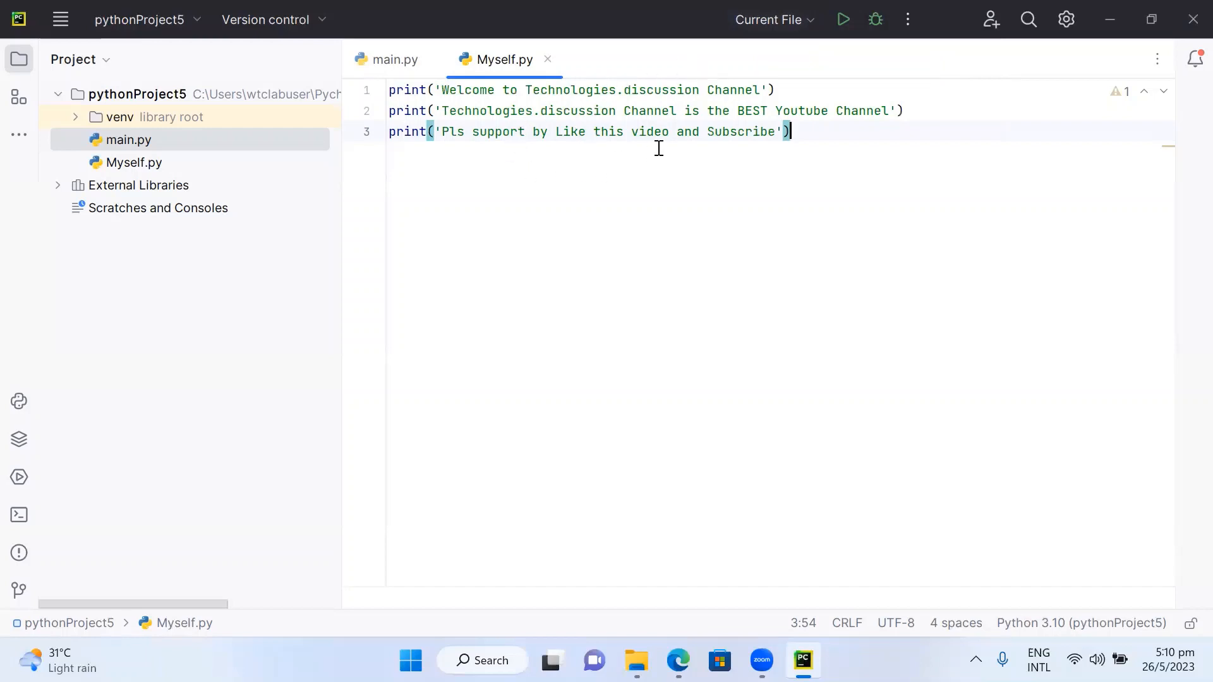
{"action": "left_click", "coordinate": [843, 19]}
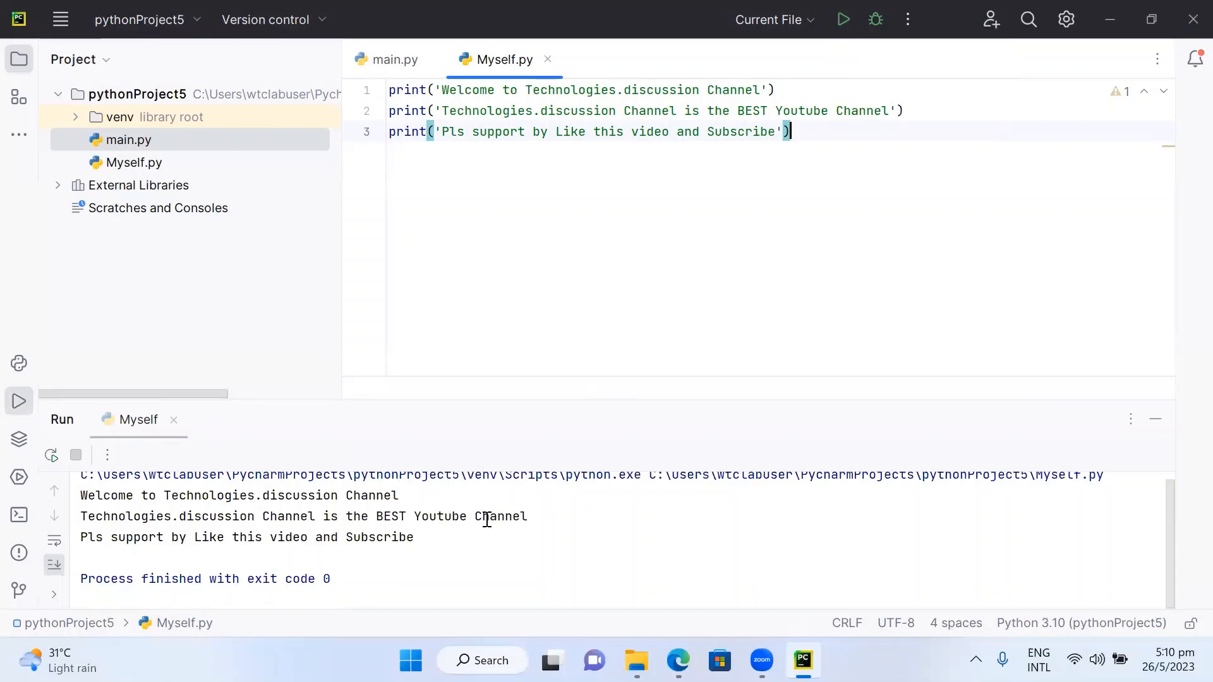
{"action": "left_click_drag", "start_coordinate": [81, 495], "coordinate": [438, 537]}
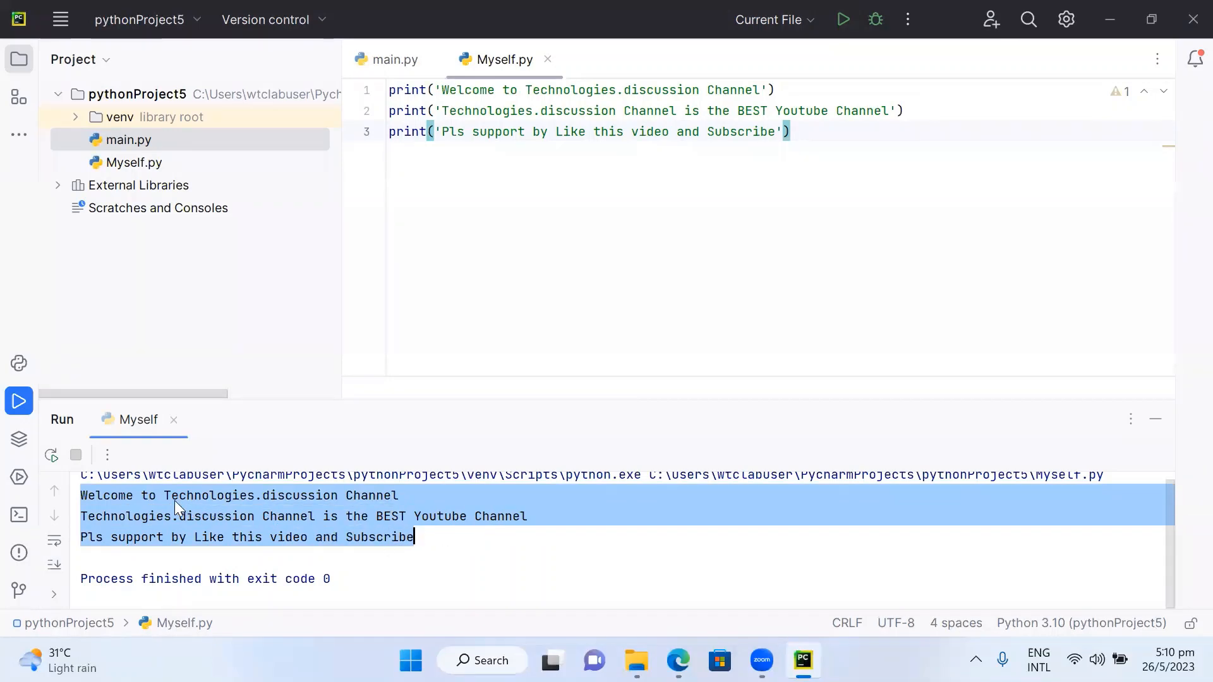